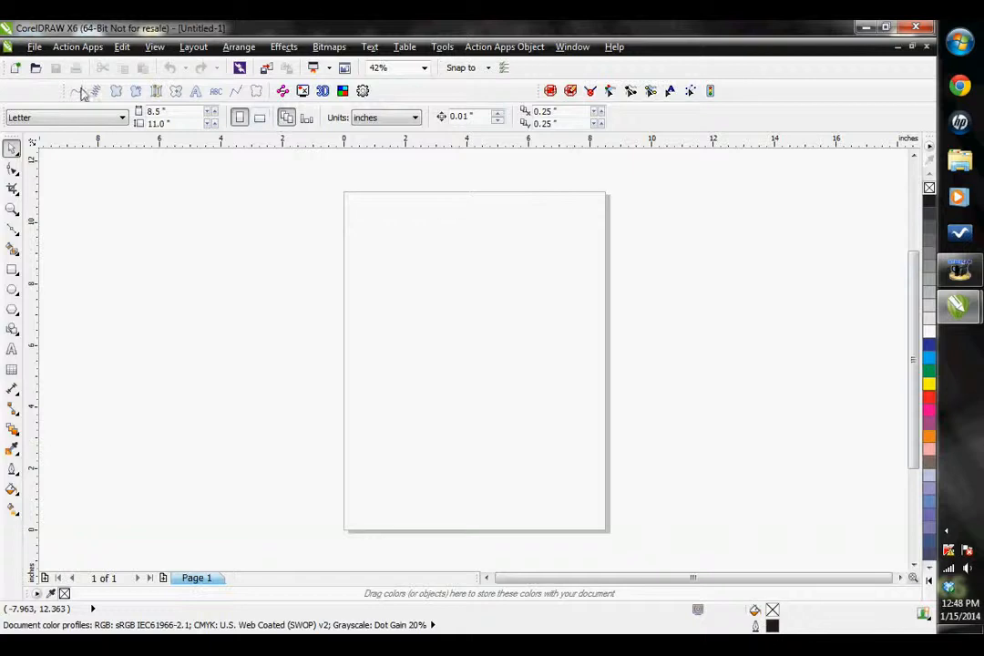
# - Draw an ellipse about 2.55 by 2.225 inches on the page and convert it to a Run stitch object
pyautogui.click(12, 288)
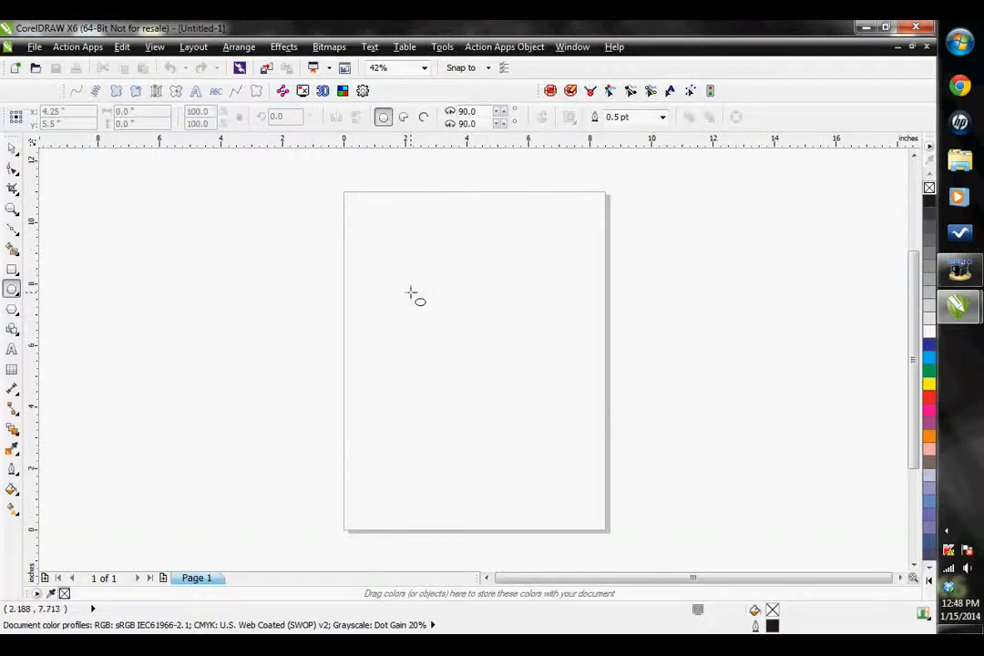
pyautogui.moveTo(411, 293)
pyautogui.mouseDown()
pyautogui.moveTo(462, 361)
pyautogui.moveTo(490, 362)
pyautogui.mouseUp()
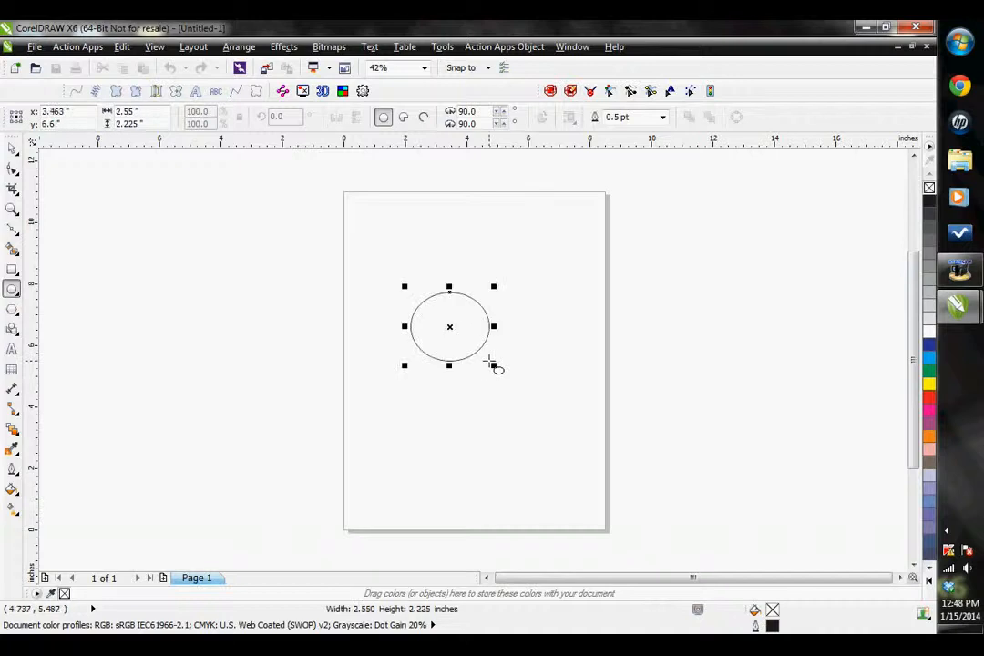
pyautogui.click(77, 91)
pyautogui.scroll(3, 442, 327)
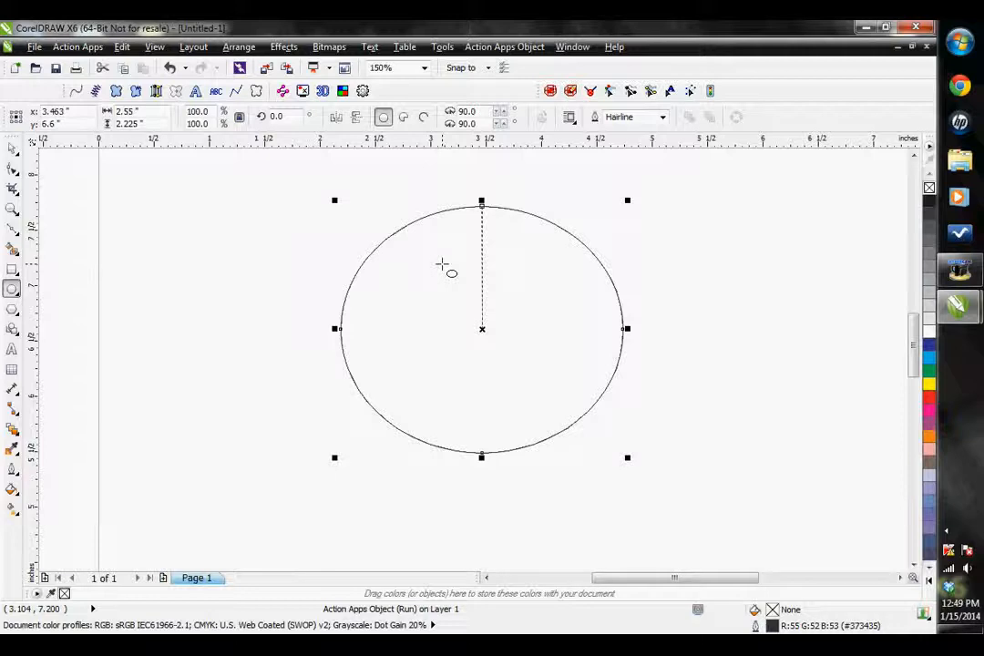
# - Convert the ellipse to a Steil object, change it to Complex Fill, and inspect the fill stitches up close
pyautogui.click(94, 92)
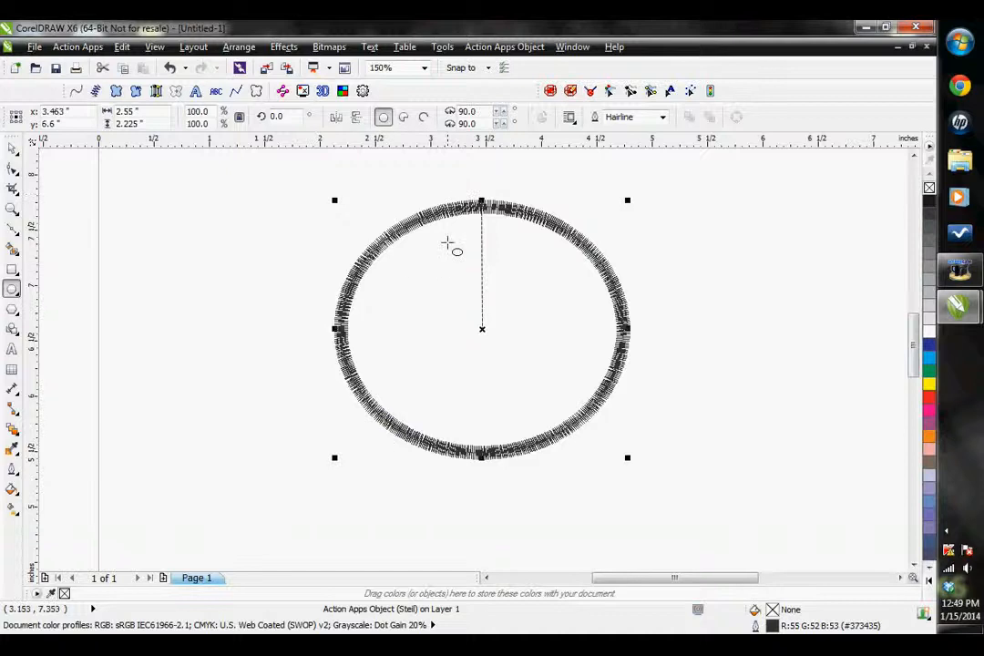
pyautogui.click(114, 91)
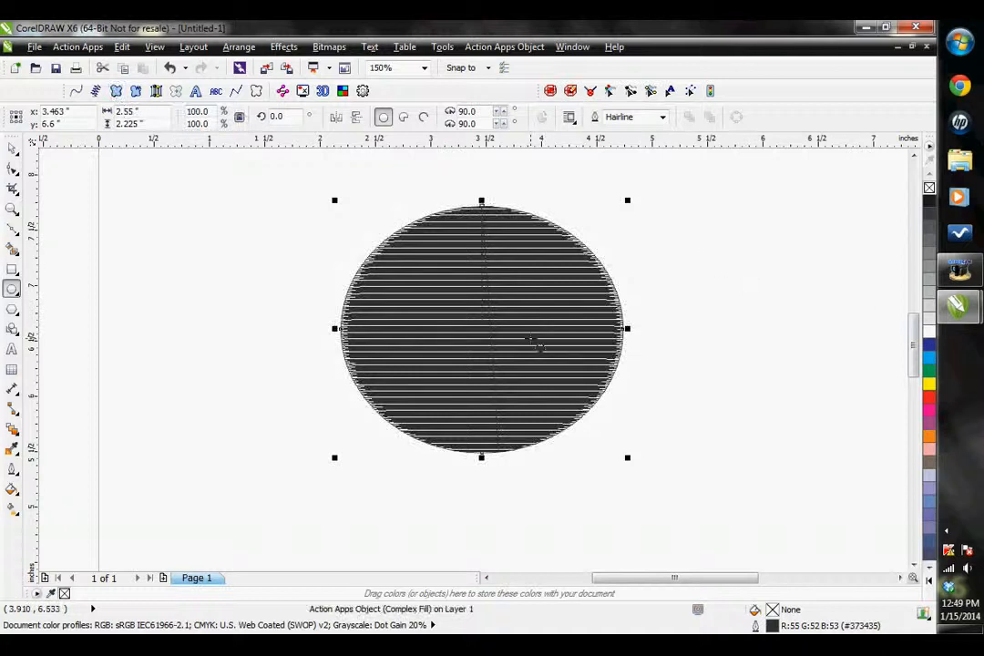
pyautogui.scroll(2, 557, 305)
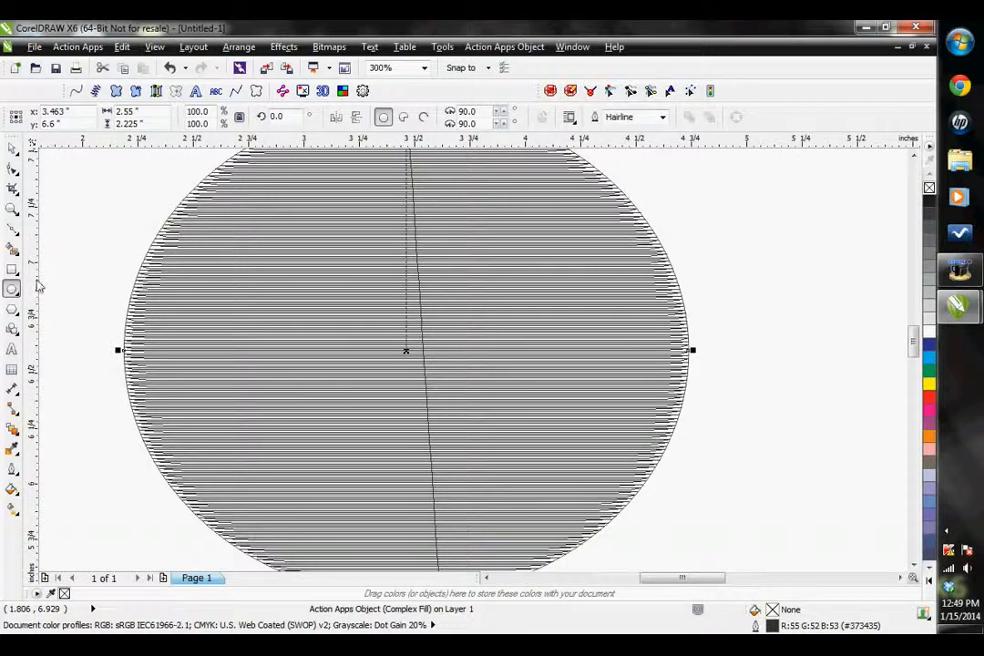
pyautogui.press('F3')
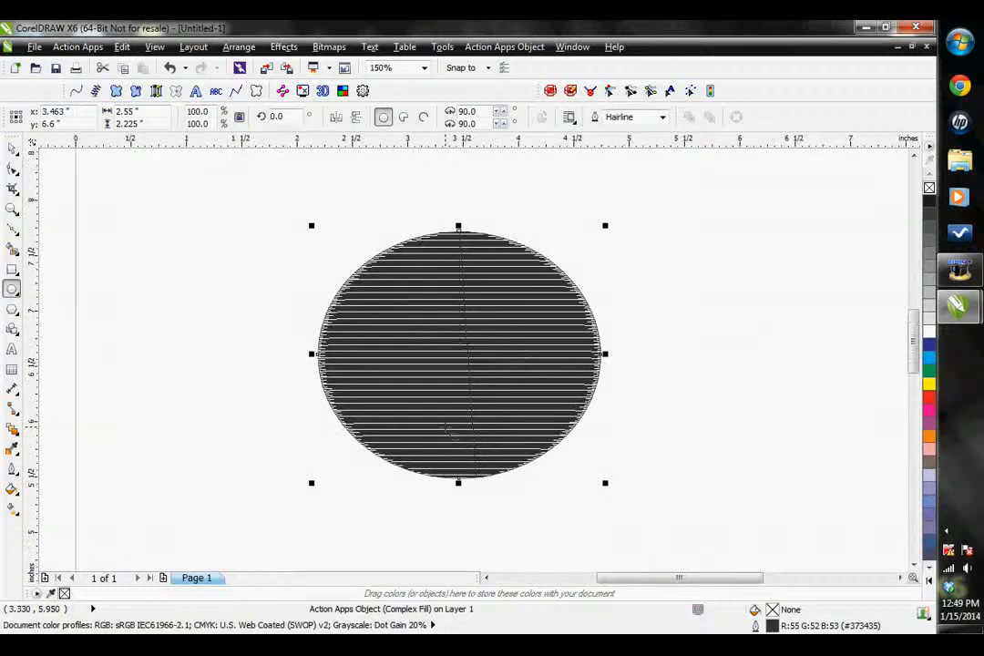
# - Convert the ellipse to Complex Fill with Steil
pyautogui.click(136, 91)
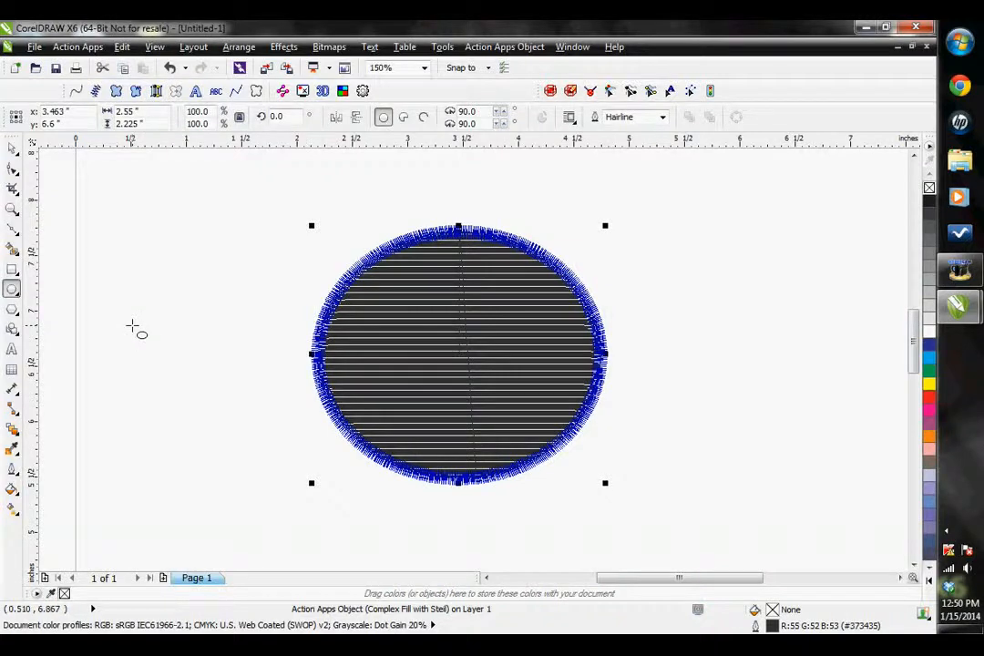
# - Add the artistic text "L" in Arial 24 pt beside the ellipse, on its right
pyautogui.click(12, 351)
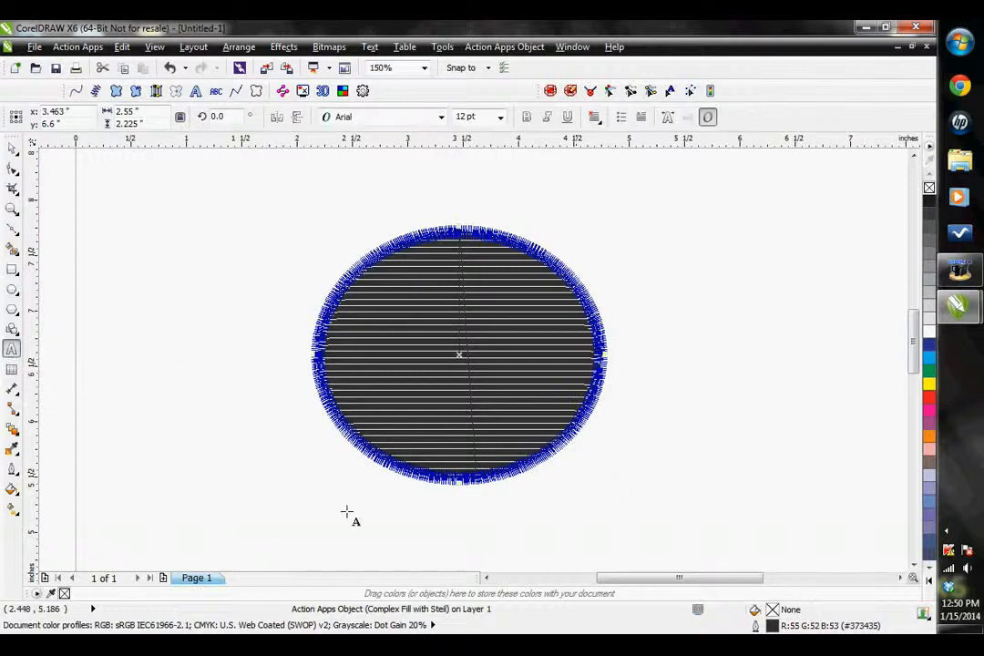
pyautogui.click(672, 360)
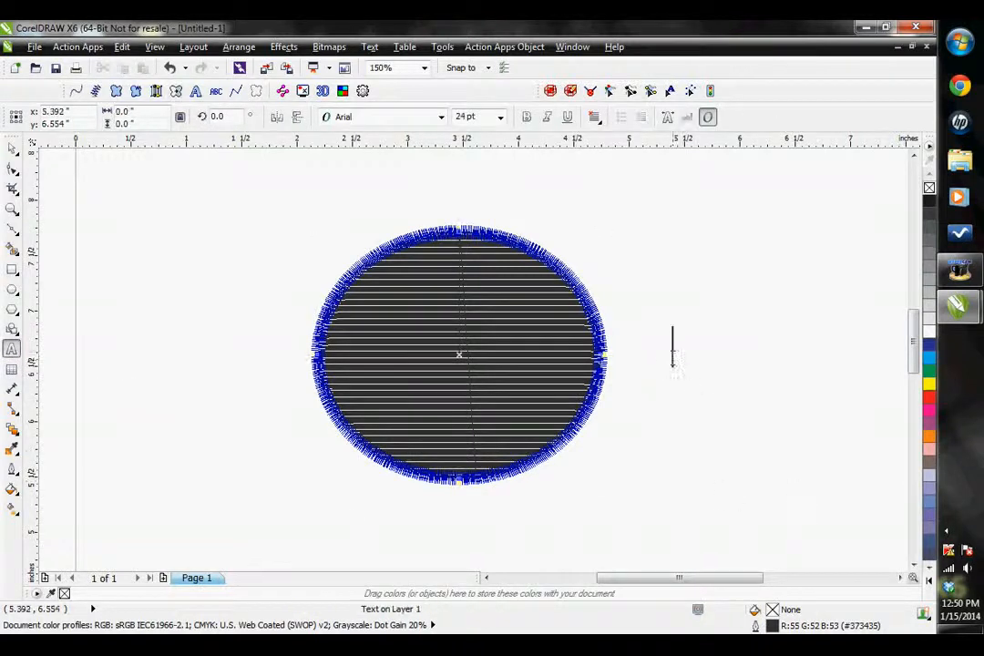
pyautogui.write('L')
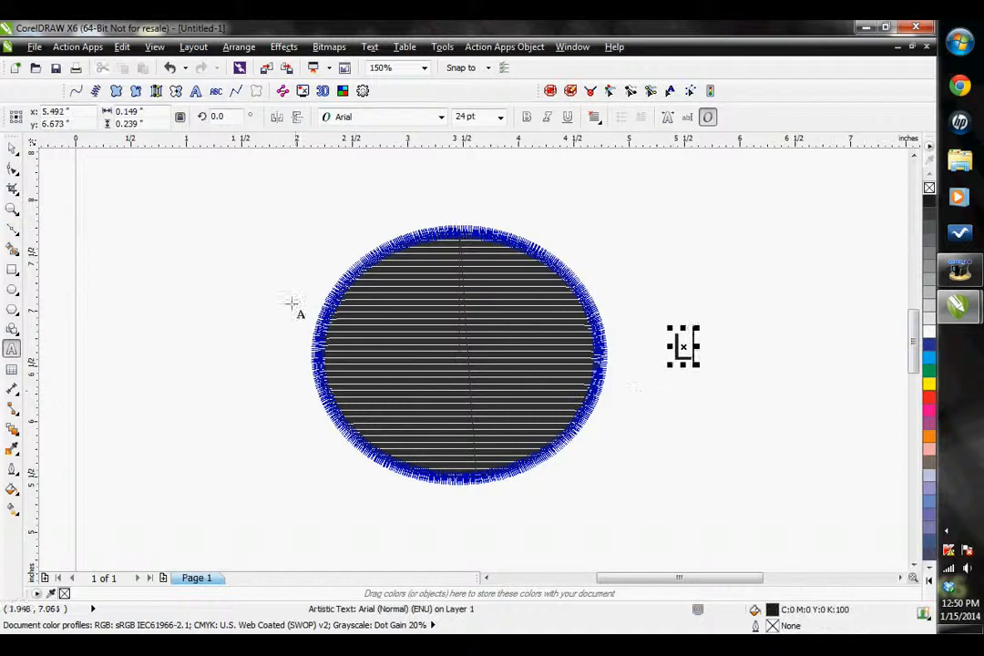
pyautogui.click(11, 147)
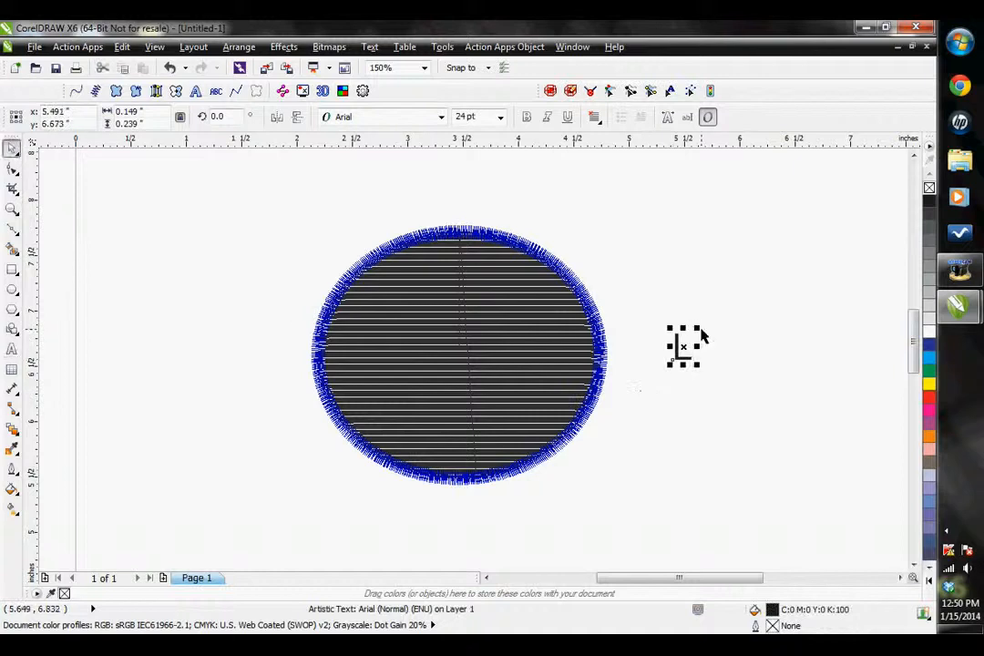
# - Enlarge the letter L to about 0.56 by 0.90 inches and convert it to satin stitches with Auto Satin Path
pyautogui.moveTo(697, 328); pyautogui.dragTo(744, 257)
pyautogui.moveTo(714, 352); pyautogui.dragTo(714, 383)
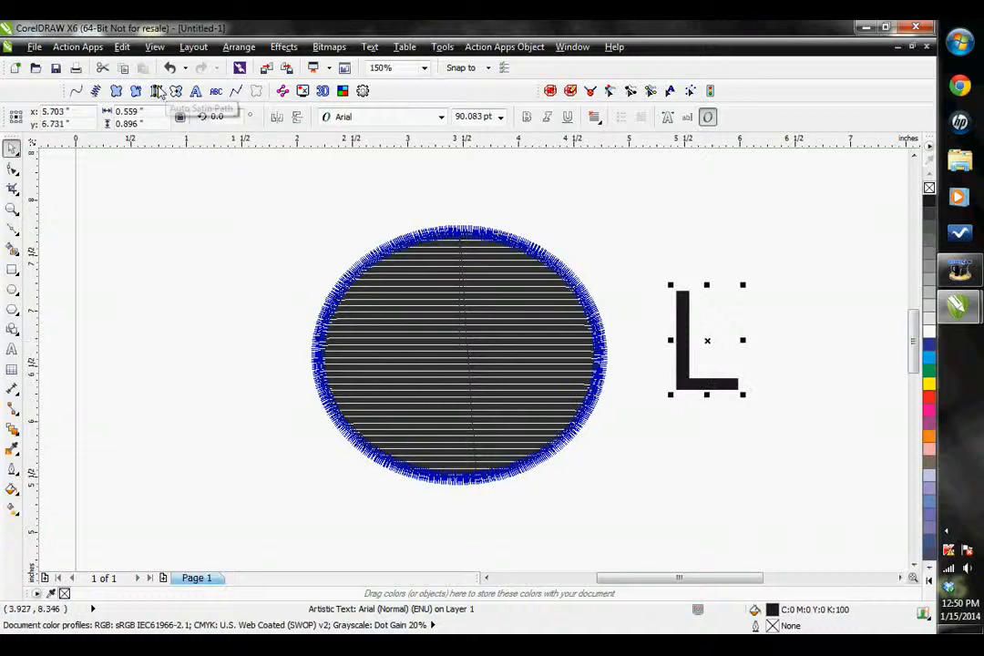
pyautogui.click(136, 91)
pyautogui.scroll(2, 740, 336)
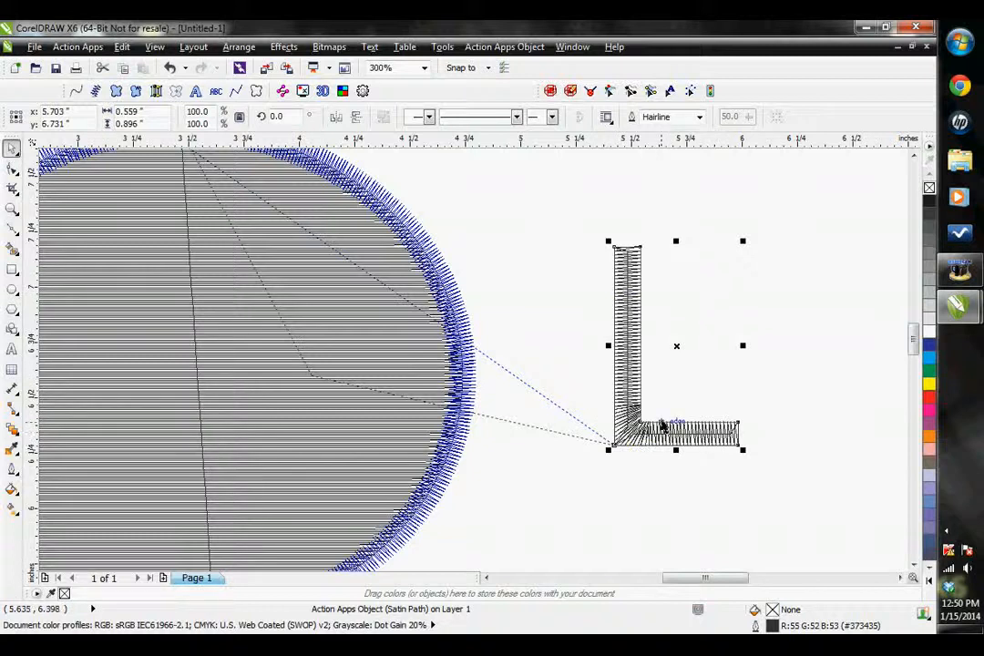
# - Switch to the open drawing ALASKAIGLOO1.cdr and show it maximized
pyautogui.click(912, 46)
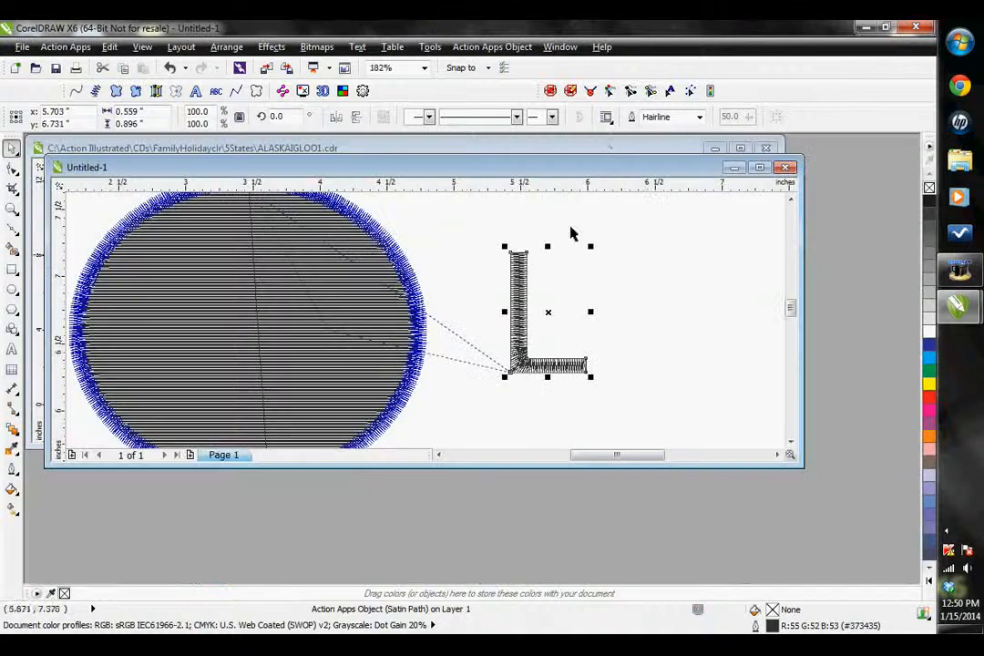
pyautogui.click(610, 149)
pyautogui.click(740, 147)
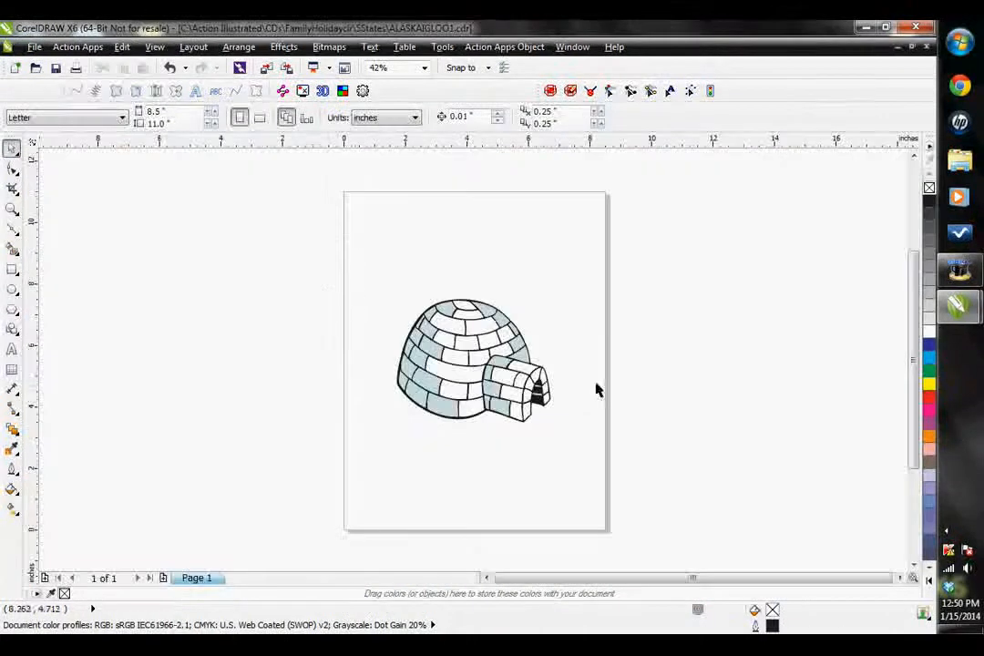
# - Select the whole igloo artwork, convert it to embroidery stitches, and inspect the stitches up close
pyautogui.moveTo(324, 258); pyautogui.dragTo(645, 467)
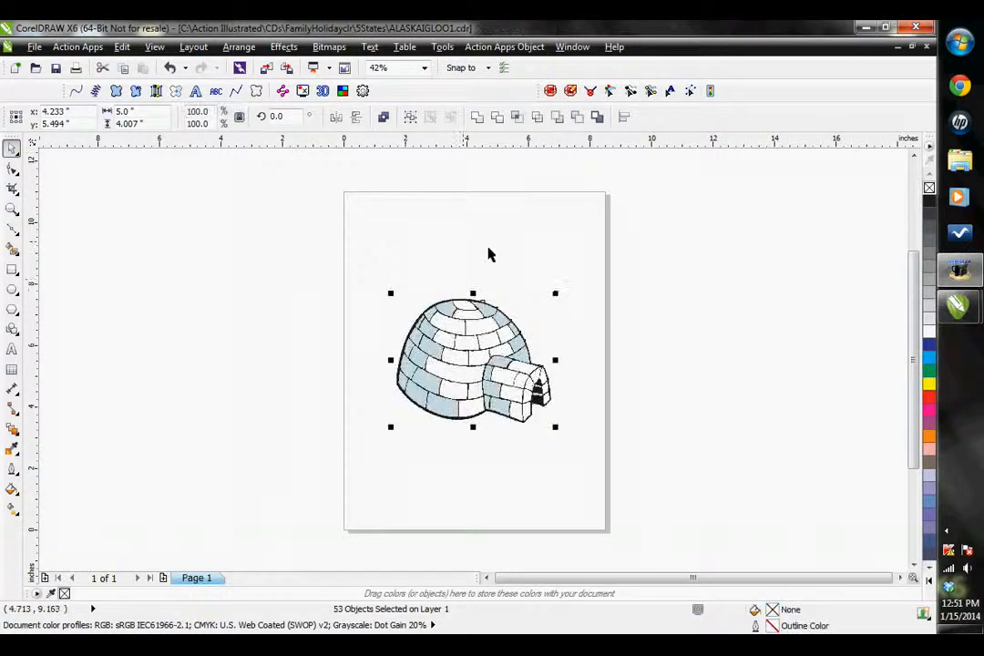
pyautogui.scroll(2, 476, 346)
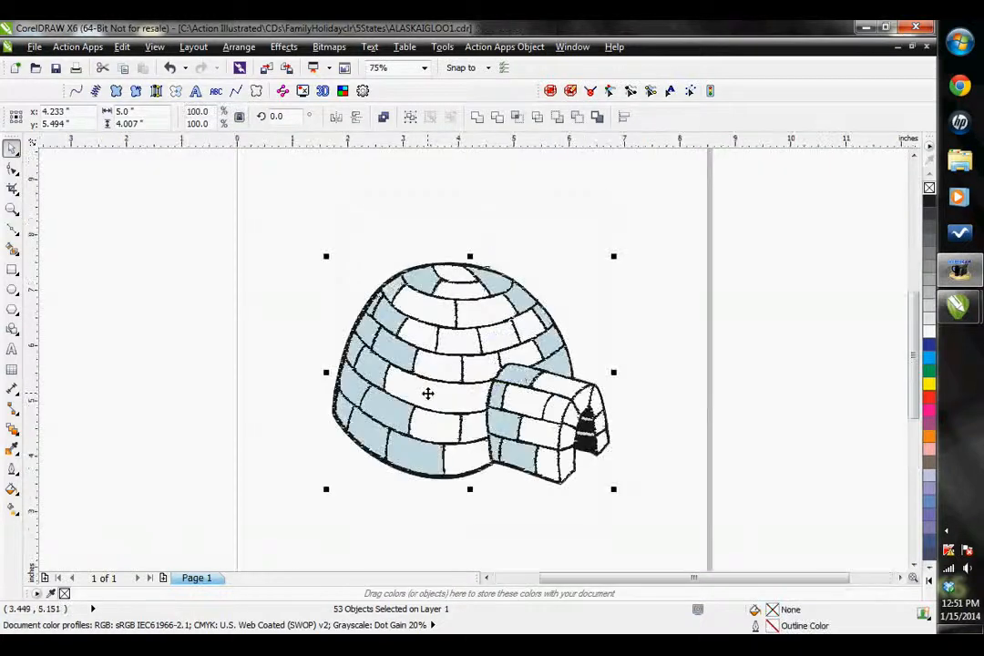
pyautogui.scroll(2, 485, 326)
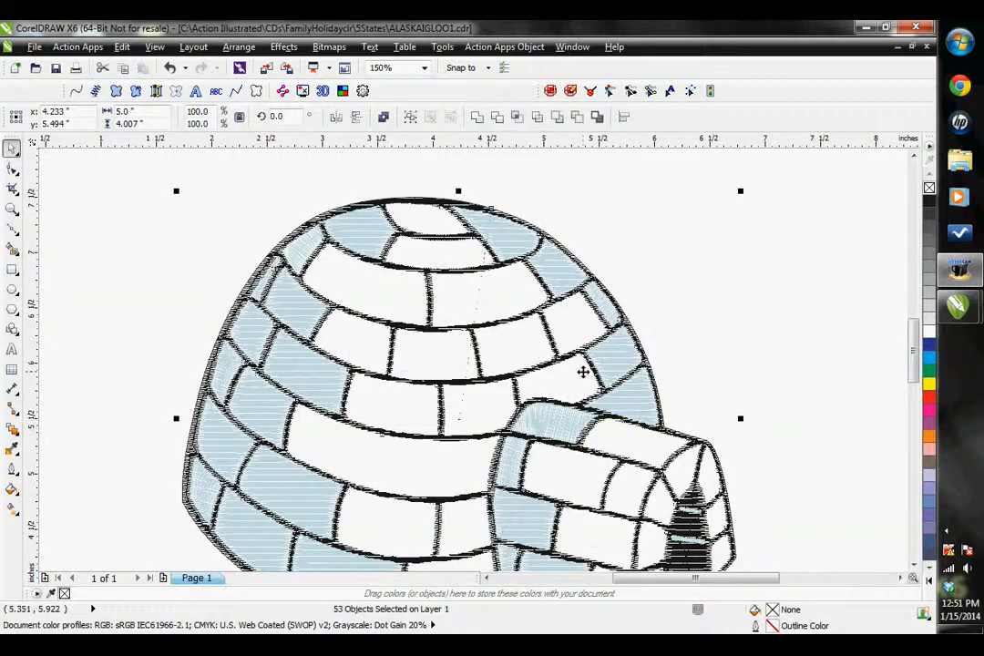
pyautogui.scroll(-2, 514, 344)
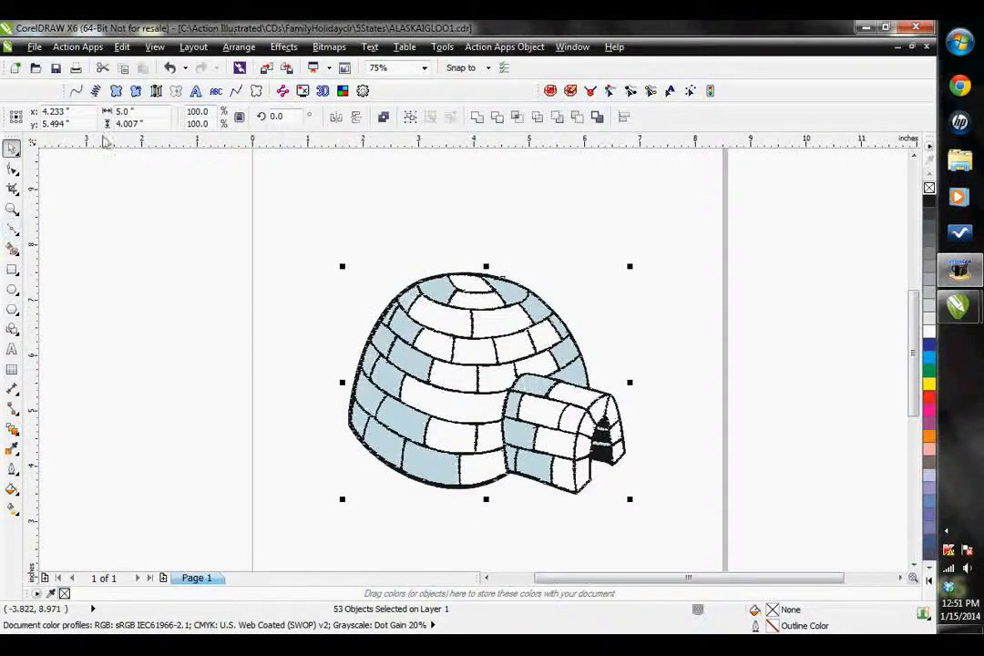
# - Draw a nearly horizontal line about 6.14 inches long above the igloo and convert it to an embroidery Text object
pyautogui.click(11, 232)
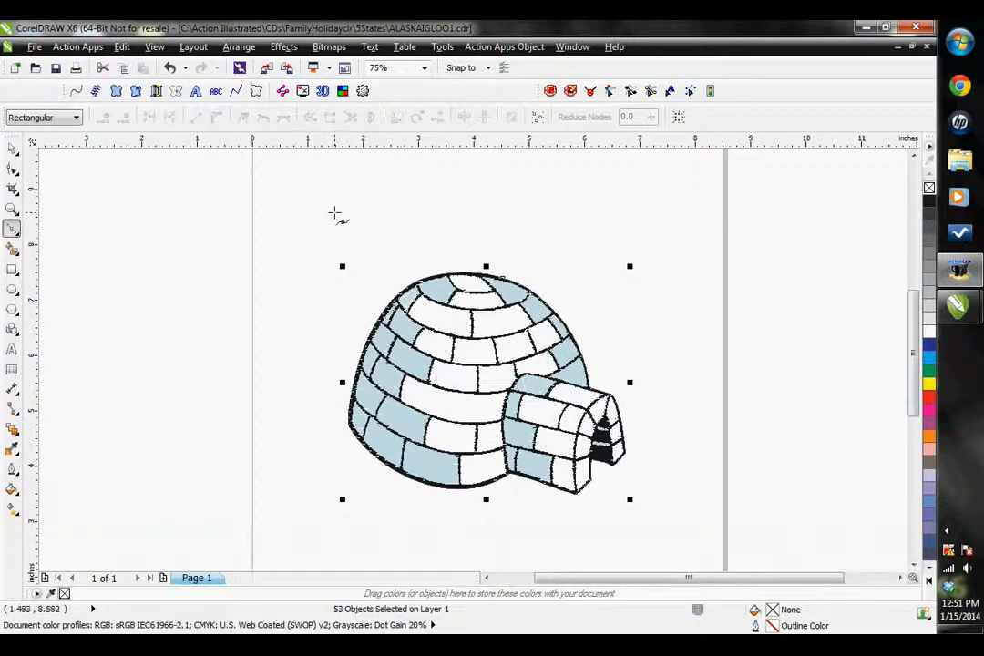
pyautogui.click(335, 213)
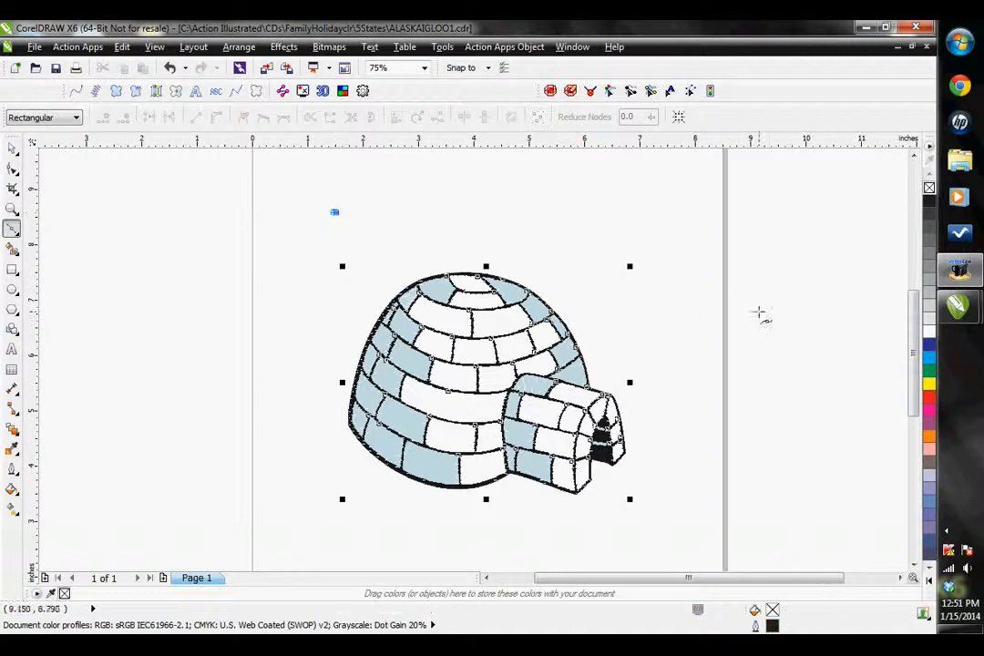
pyautogui.click(676, 213)
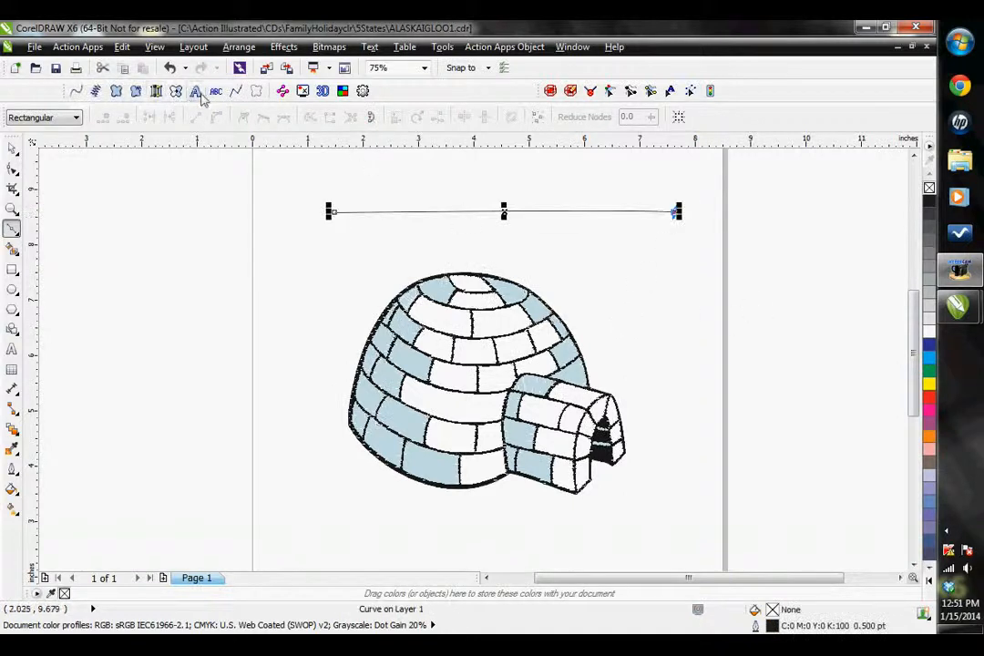
pyautogui.click(173, 87)
pyautogui.scroll(1, 894, 164)
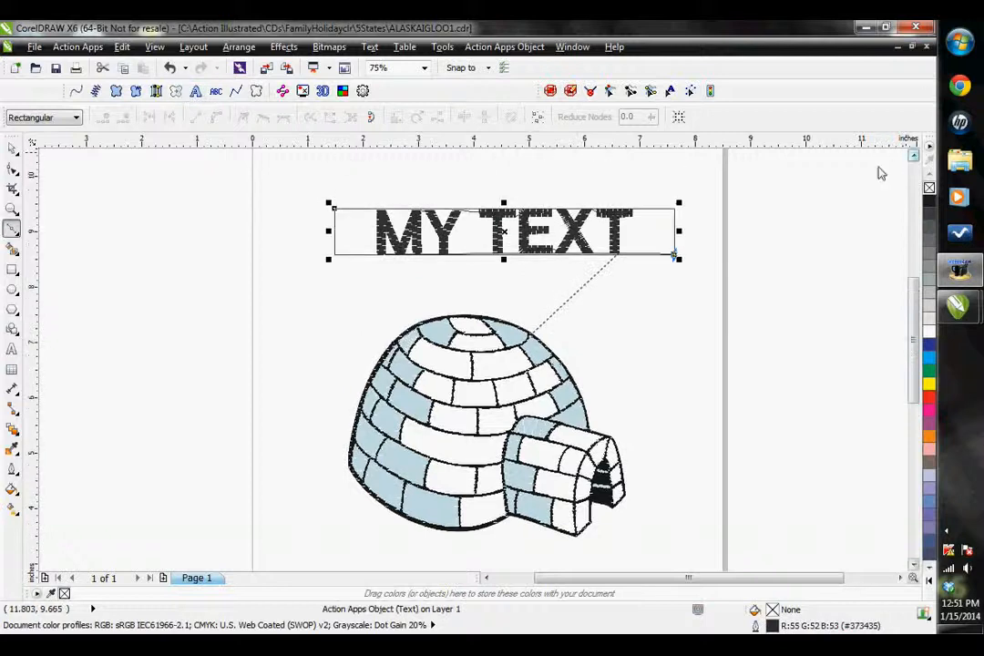
pyautogui.click(12, 149)
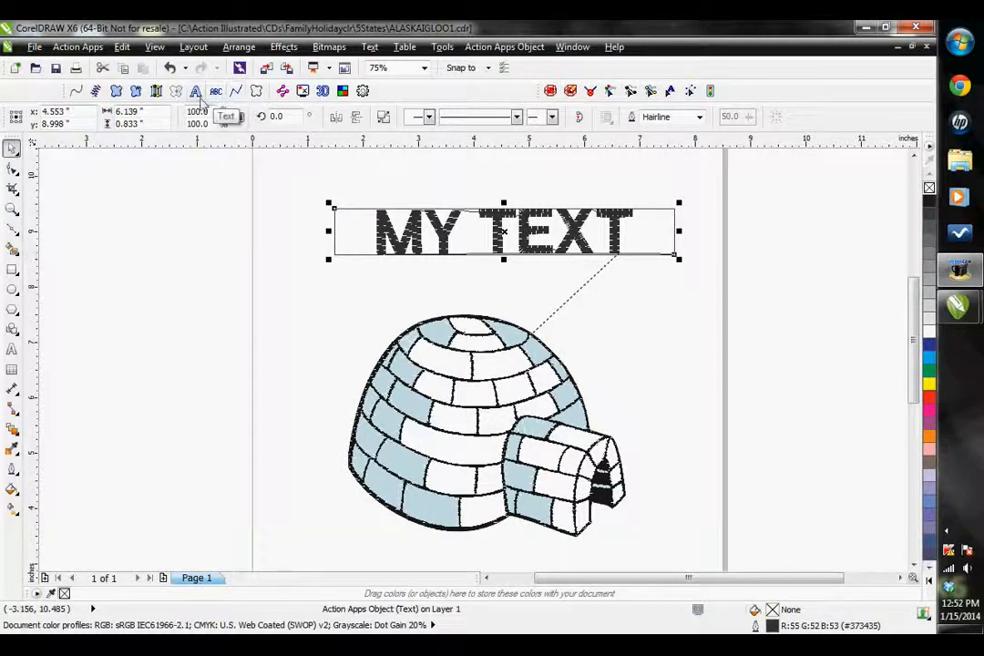
# - Draw a short horizontal line to the left of the igloo and convert it to a Three Letter Monogram object
pyautogui.click(12, 228)
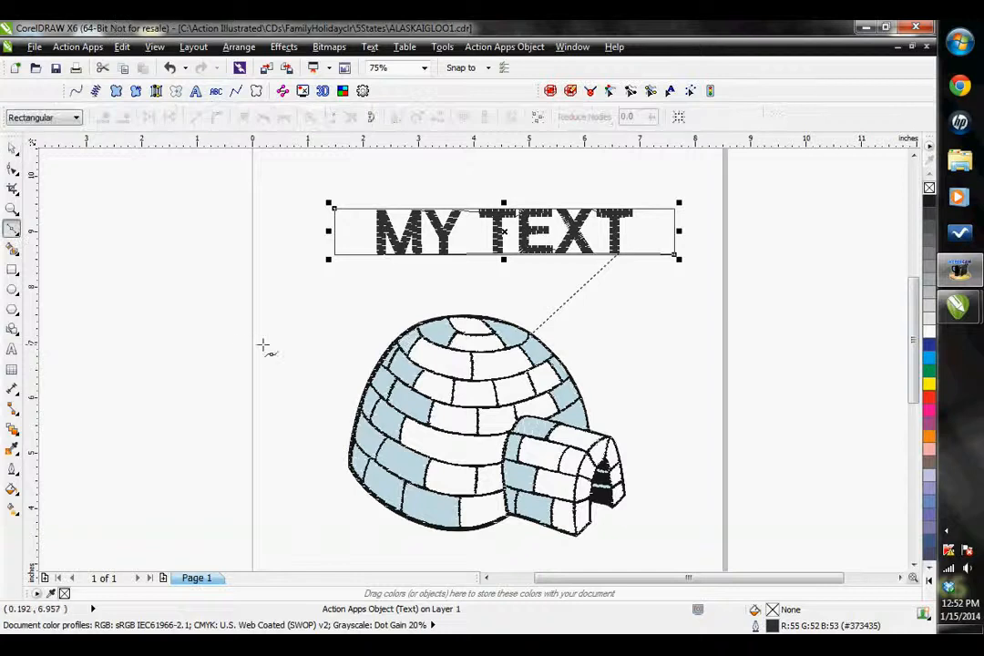
pyautogui.click(223, 340)
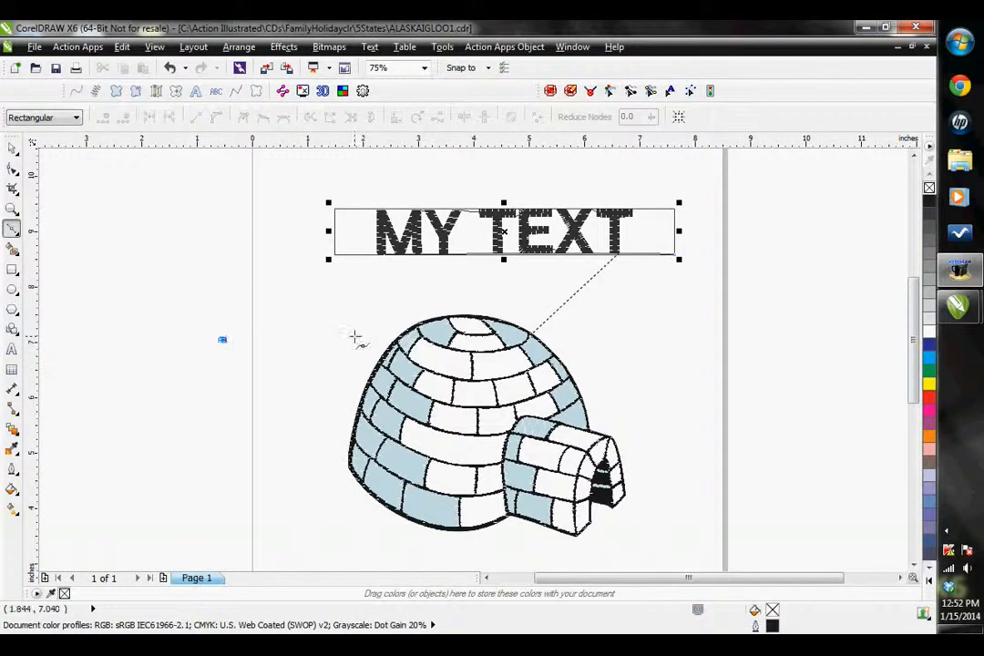
pyautogui.click(356, 339)
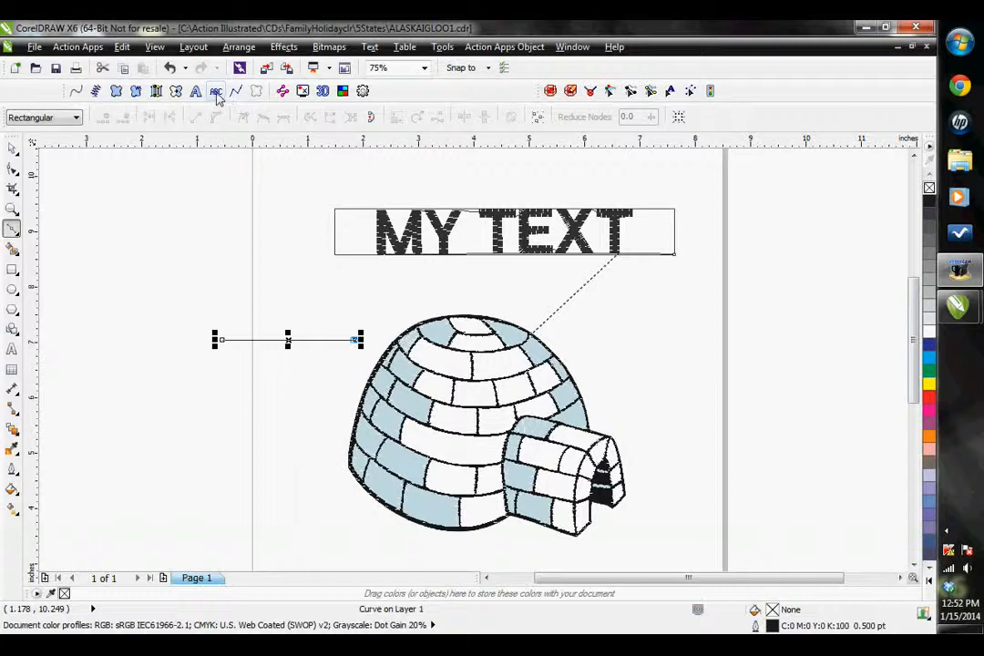
pyautogui.click(216, 91)
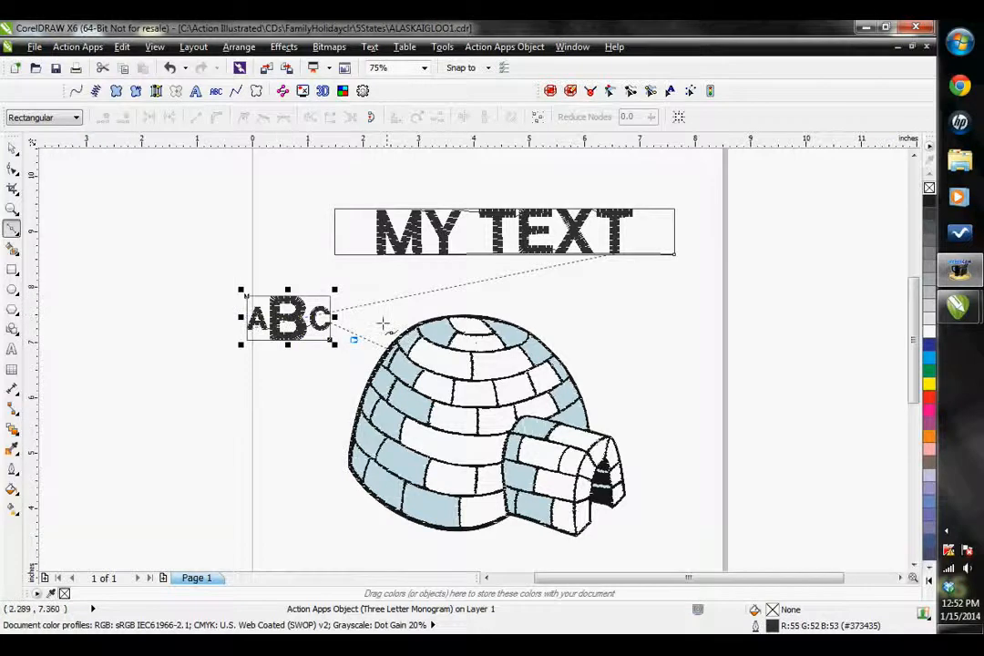
# - Switch back to the Untitled-1 drawing and show it maximized
pyautogui.click(911, 48)
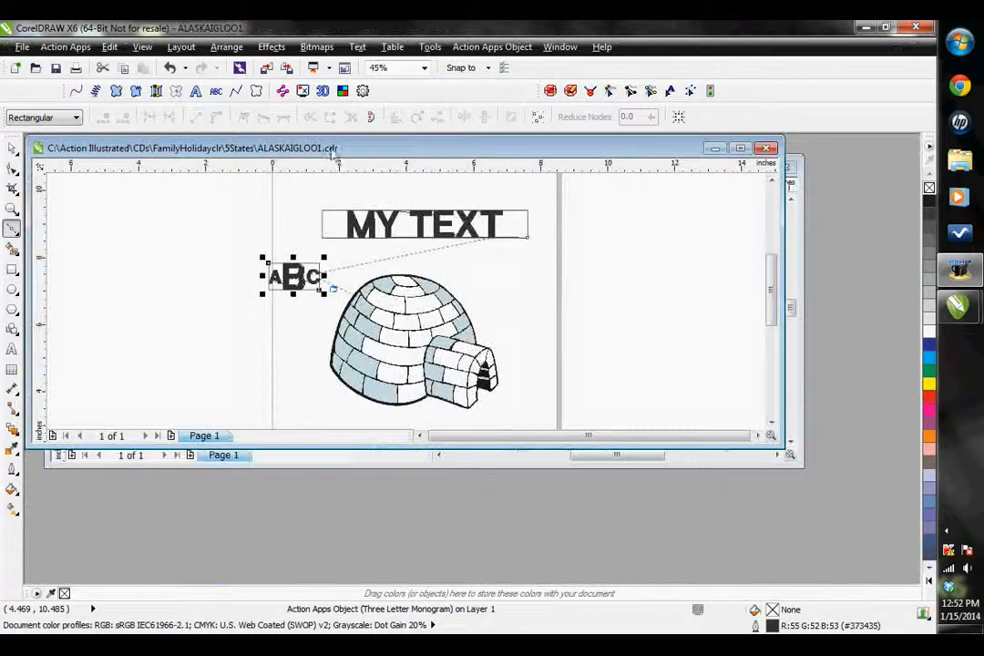
pyautogui.moveTo(331, 150); pyautogui.dragTo(310, 276)
pyautogui.click(354, 168)
pyautogui.click(762, 168)
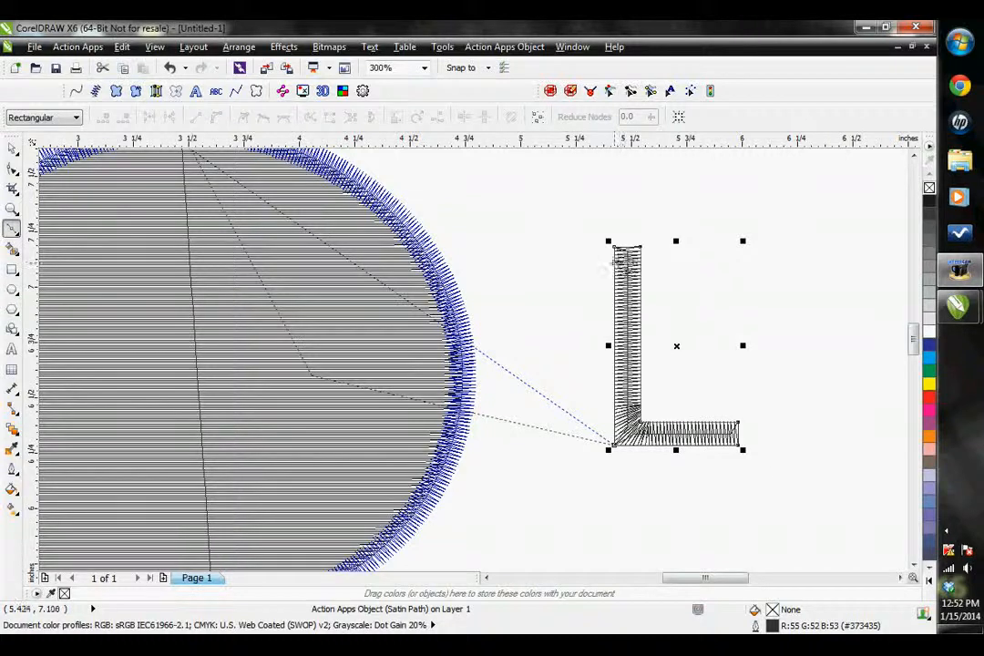
# - Select the L-shaped satin path beside the circle and convert it to Stitches
pyautogui.click(277, 93)
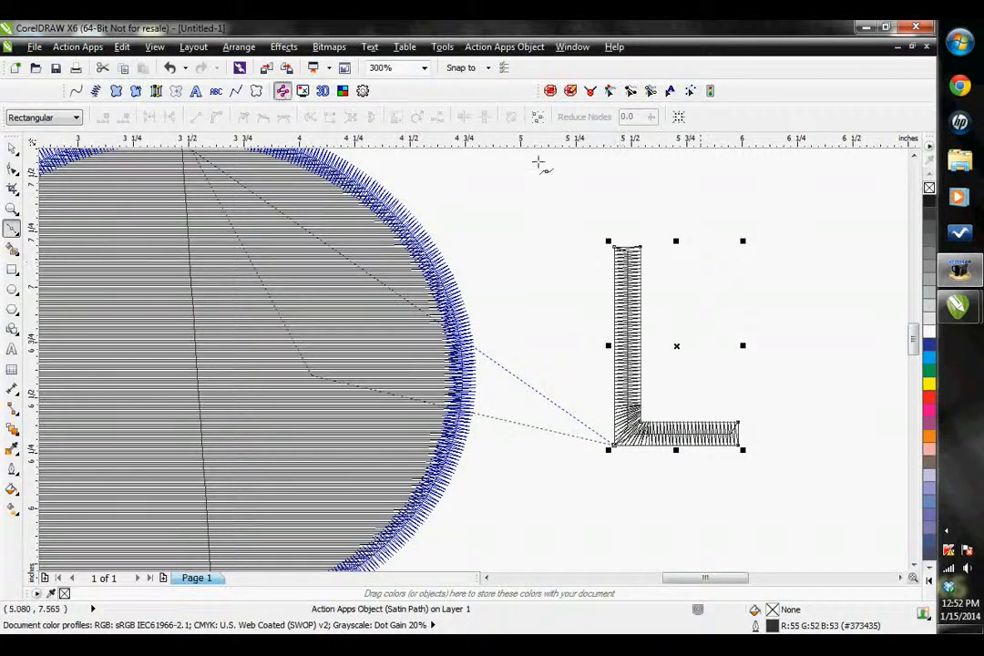
pyautogui.click(16, 153)
pyautogui.click(12, 149)
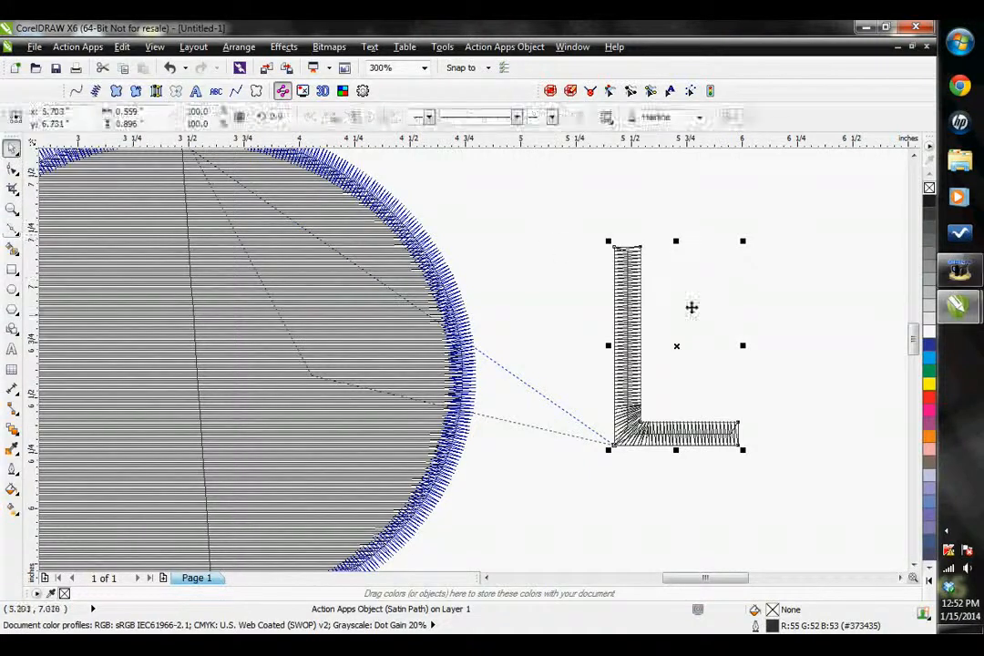
pyautogui.moveTo(585, 221); pyautogui.dragTo(835, 467)
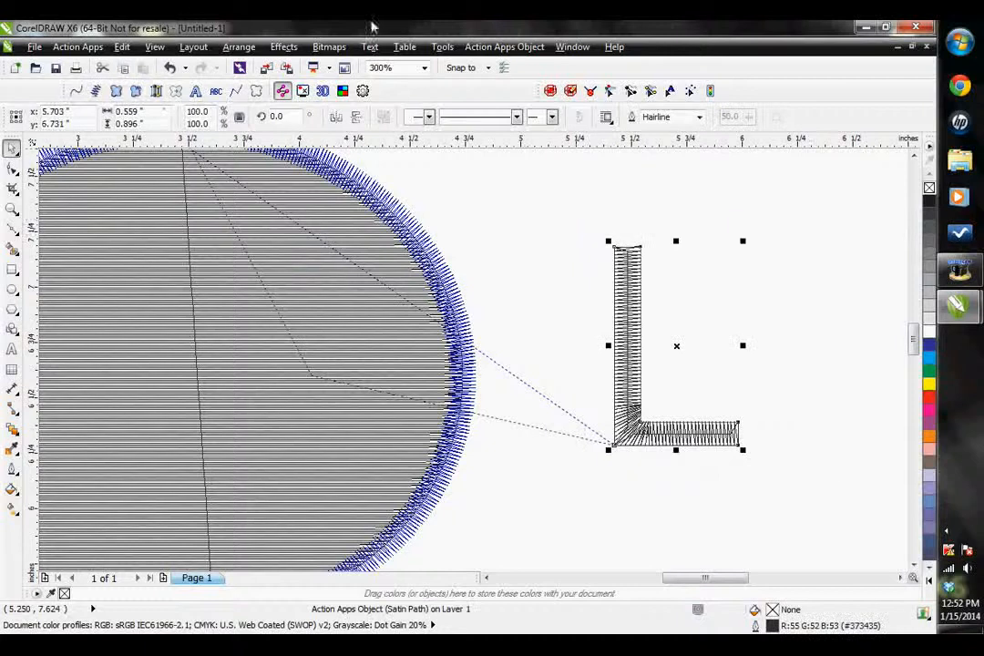
pyautogui.click(236, 92)
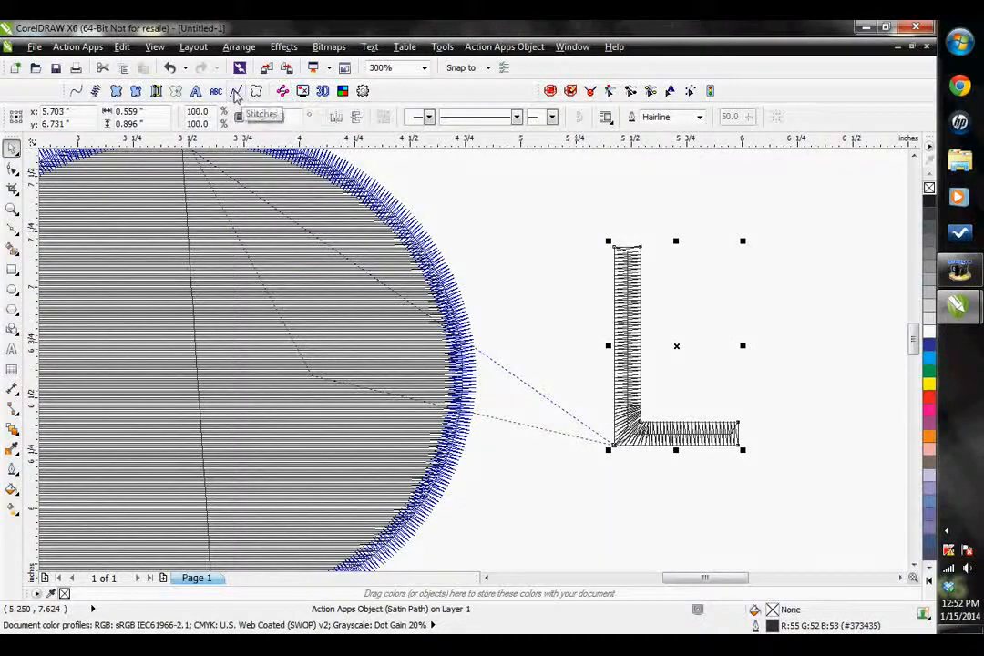
# - Reshape the L's vertical bar by pulling one left-edge stitch point about 0.08 inches outward and one lower right-edge point outward
pyautogui.scroll(3, 631, 257)
pyautogui.scroll(2, 631, 257)
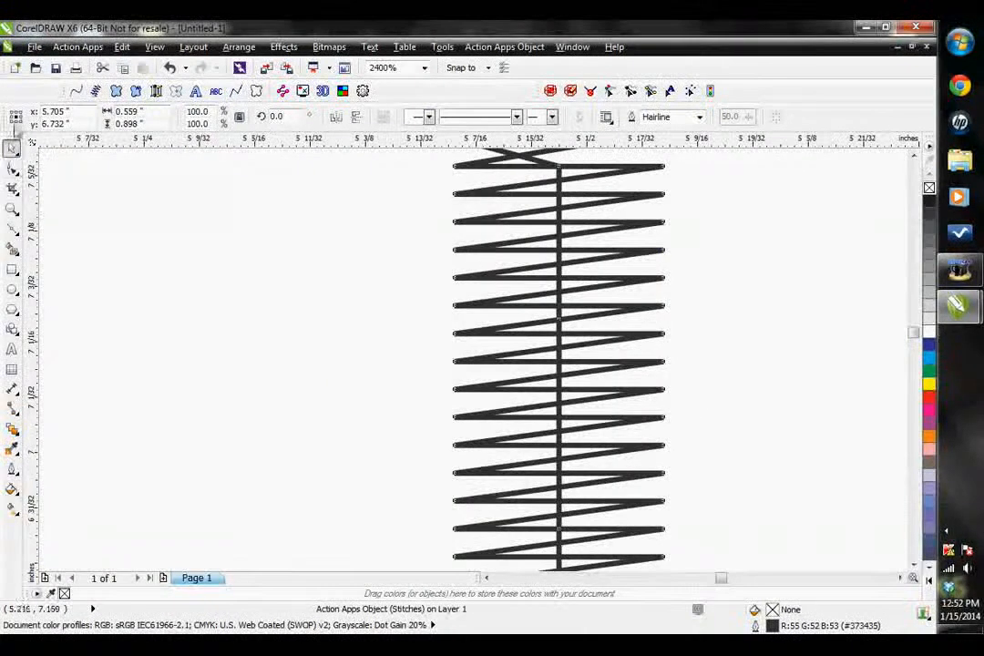
pyautogui.click(13, 168)
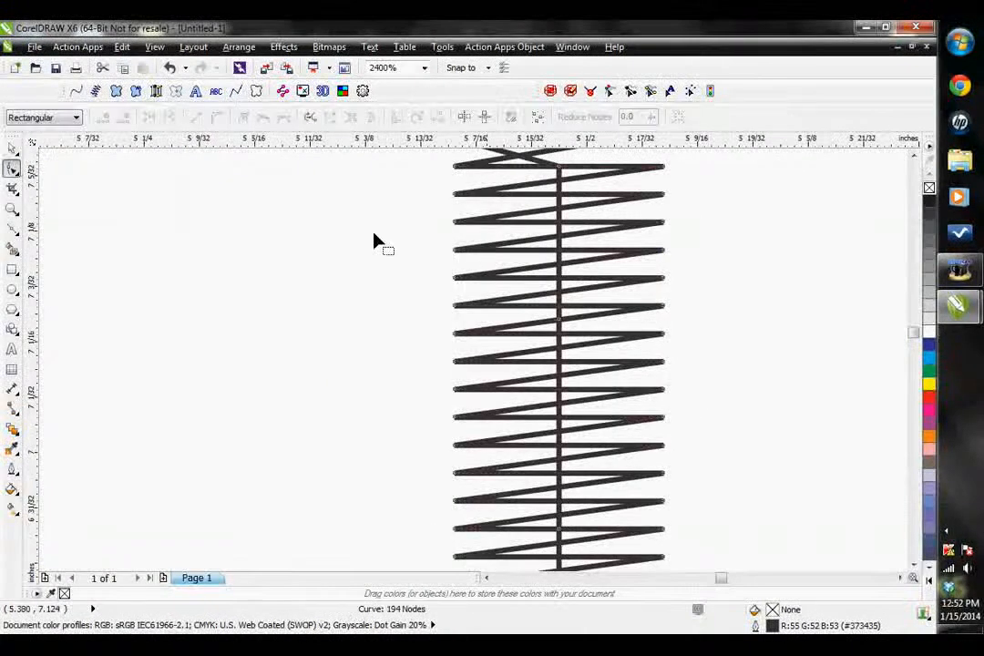
pyautogui.moveTo(455, 311); pyautogui.dragTo(319, 310)
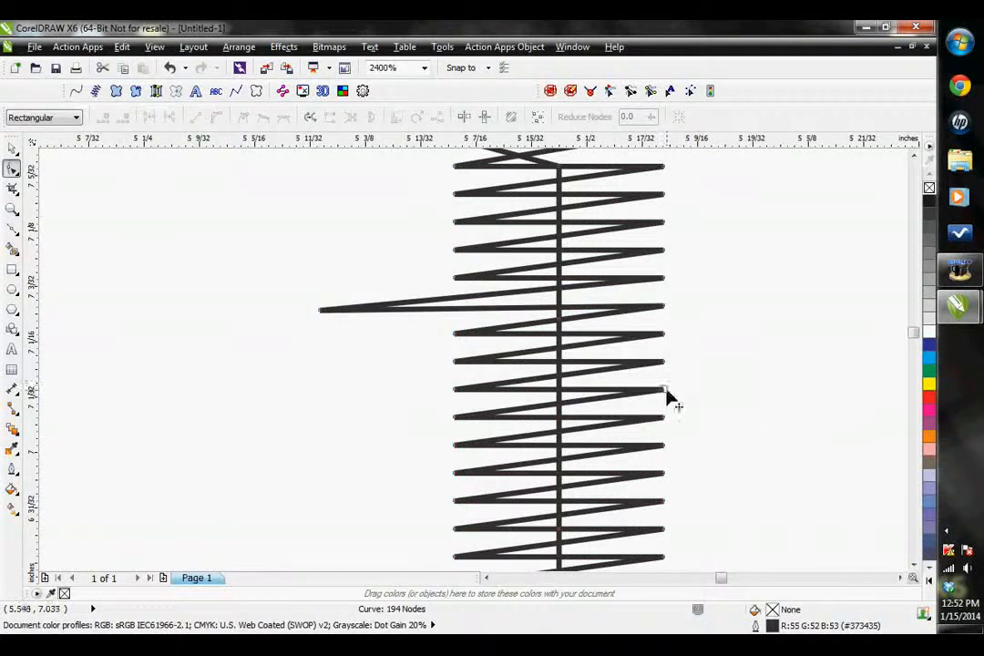
pyautogui.moveTo(671, 391); pyautogui.dragTo(771, 389)
pyautogui.scroll(-1, 718, 419)
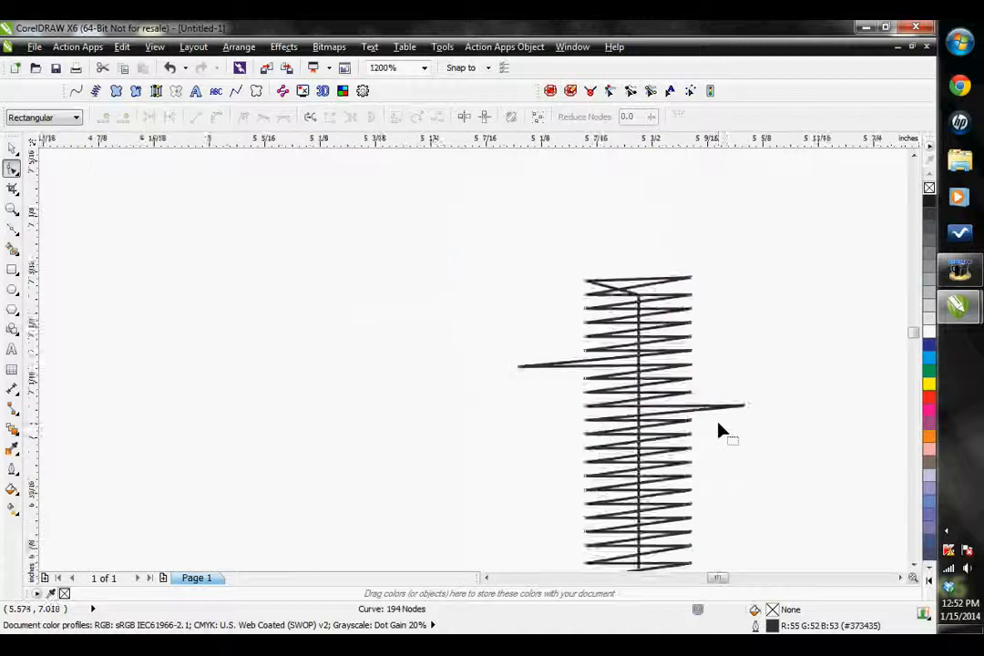
pyautogui.scroll(-1, 743, 429)
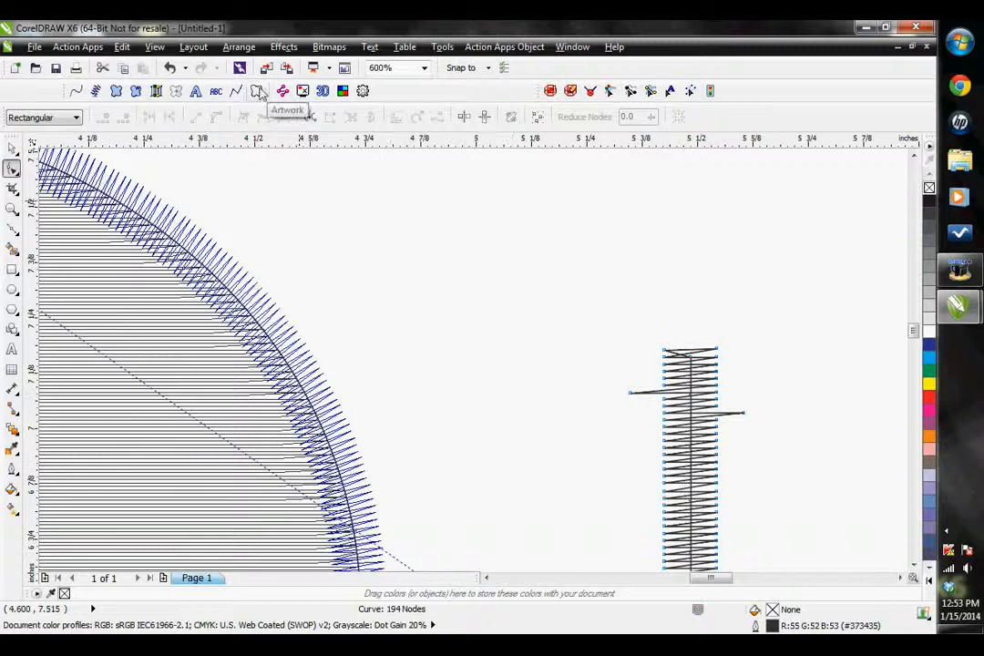
# - Select the large circle filled with stitches and convert it back to plain Artwork
pyautogui.click(13, 150)
pyautogui.scroll(-1, 239, 131)
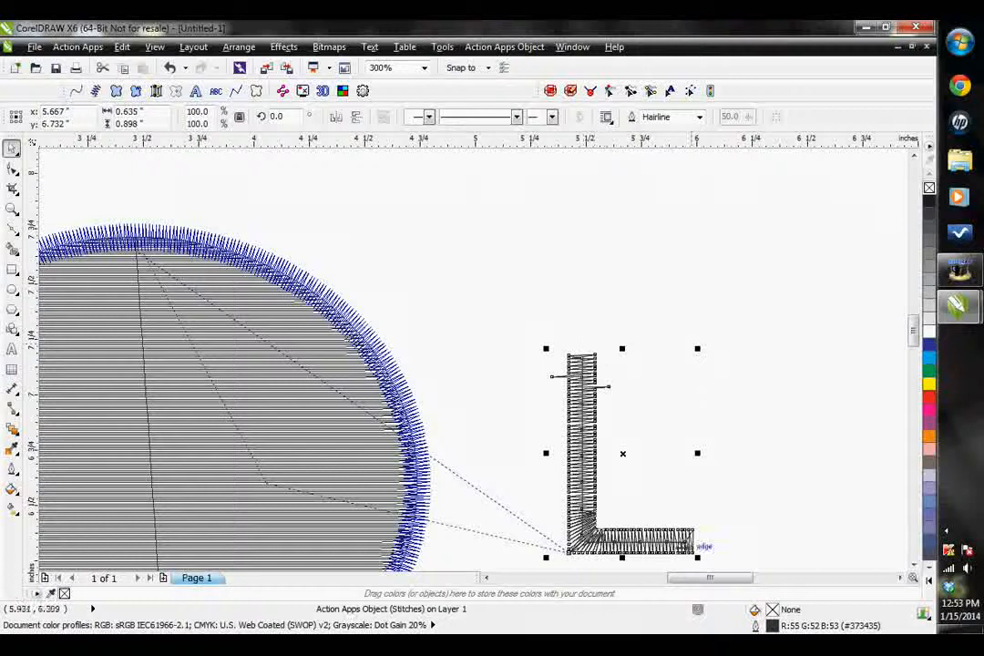
pyautogui.click(259, 341)
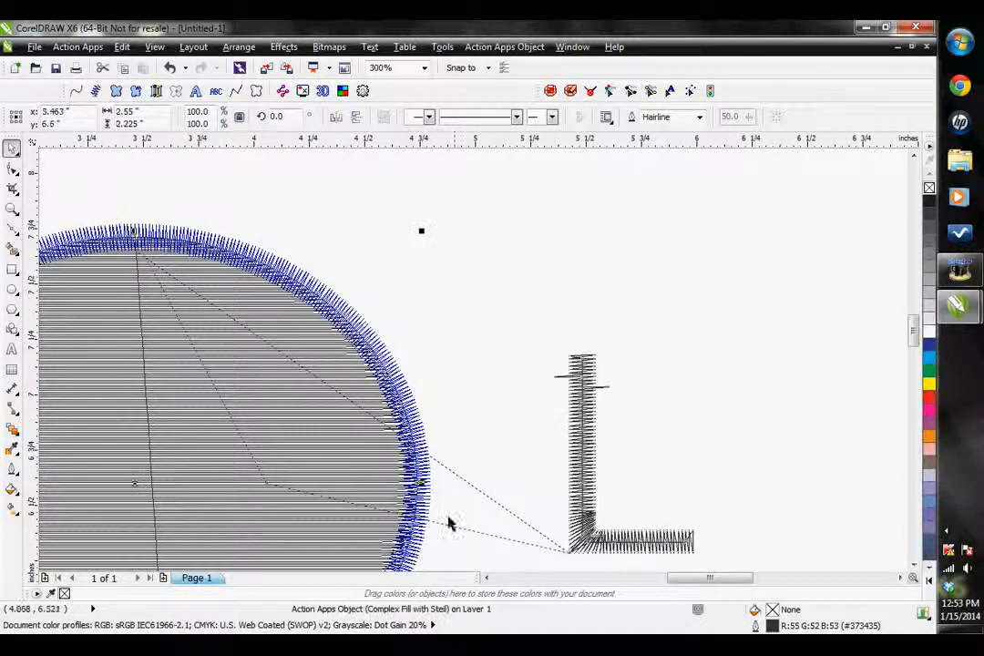
pyautogui.click(486, 578)
pyautogui.click(487, 579)
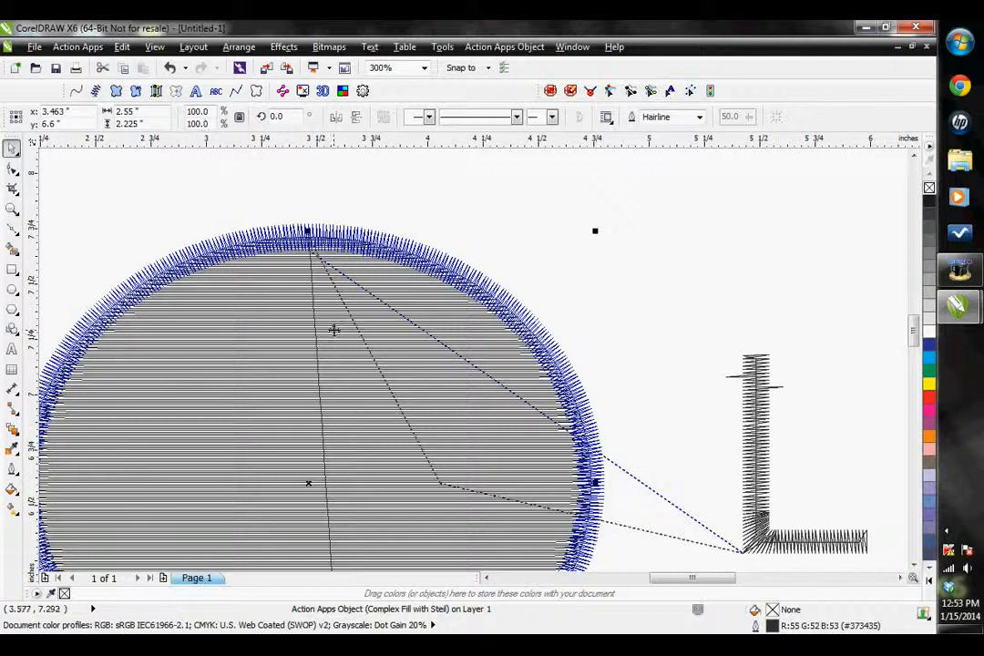
pyautogui.click(256, 92)
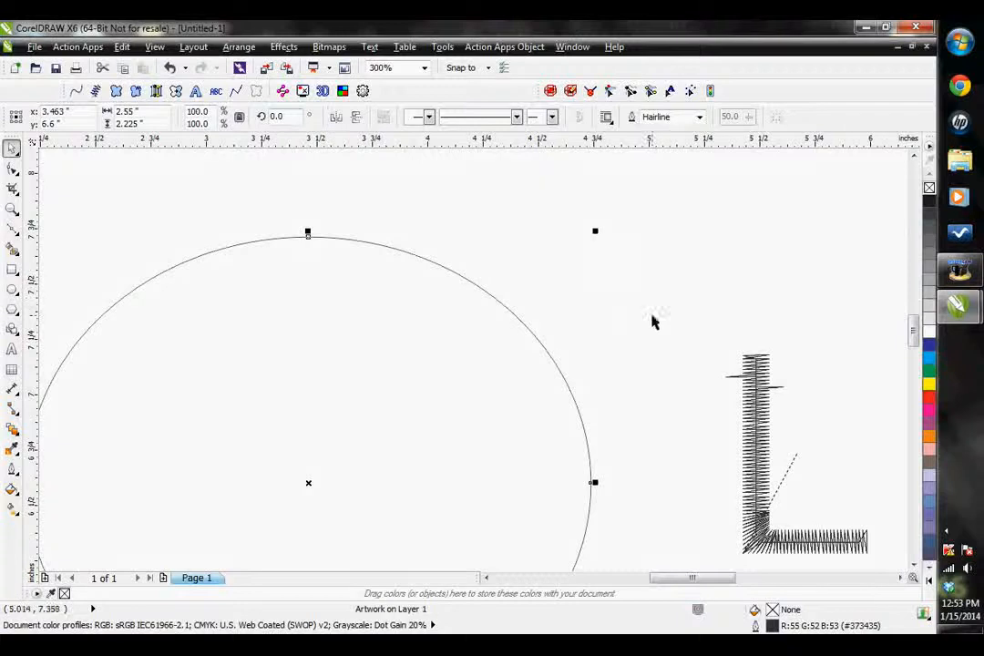
pyautogui.click(587, 284)
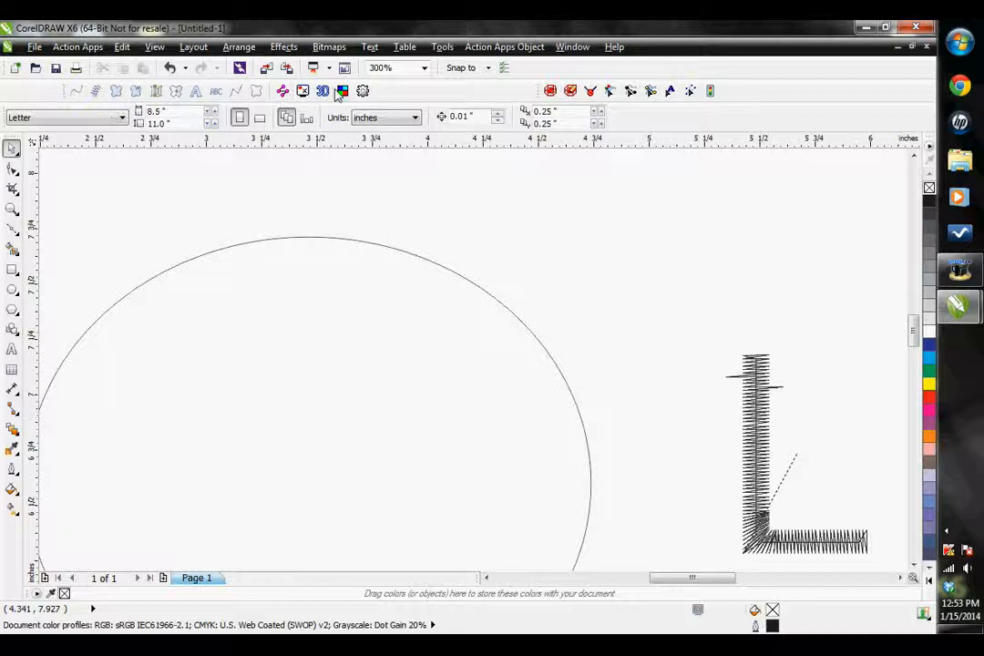
# - Switch to the ALASKAIGLOO1.cdr drawing and show it maximized
pyautogui.click(913, 48)
pyautogui.click(612, 484)
pyautogui.click(718, 275)
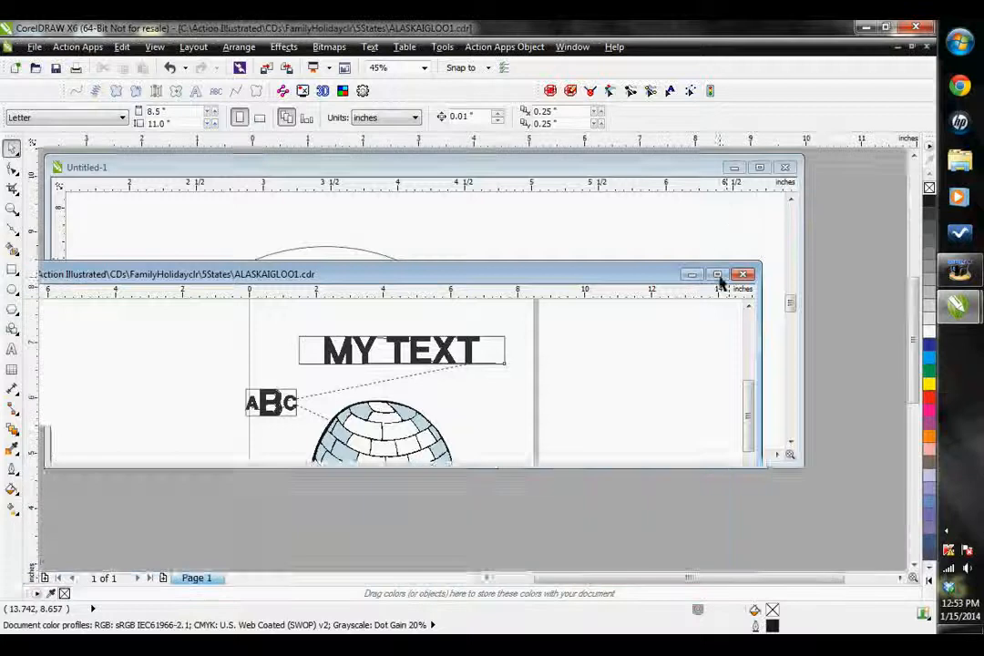
# - Turn on the stitch point display and examine the points in the igloo's blocks and outlines up close
pyautogui.click(283, 94)
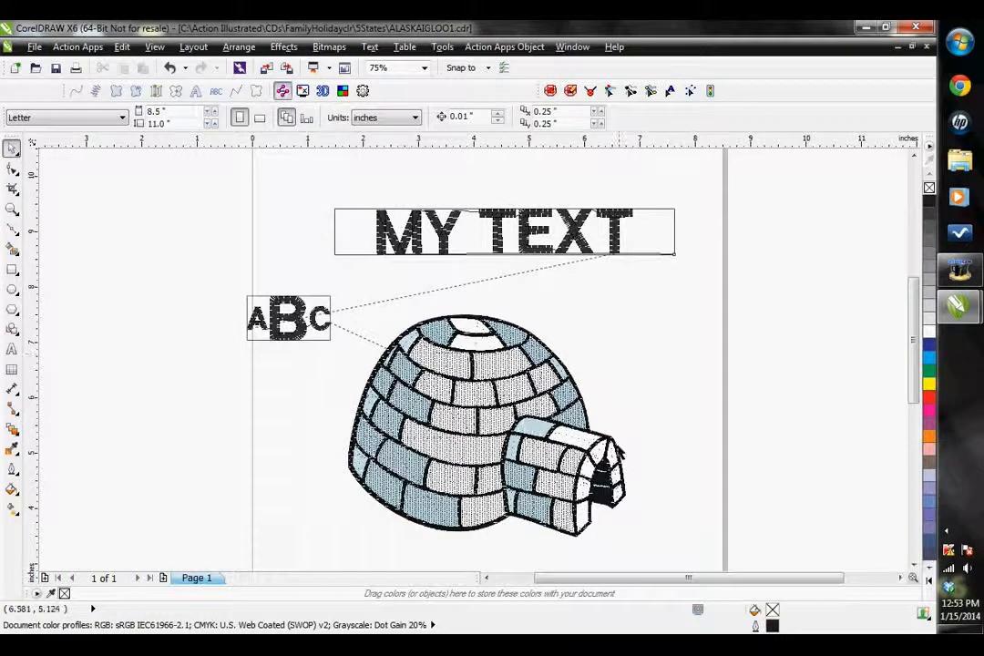
pyautogui.scroll(5, 451, 353)
pyautogui.scroll(3, 451, 357)
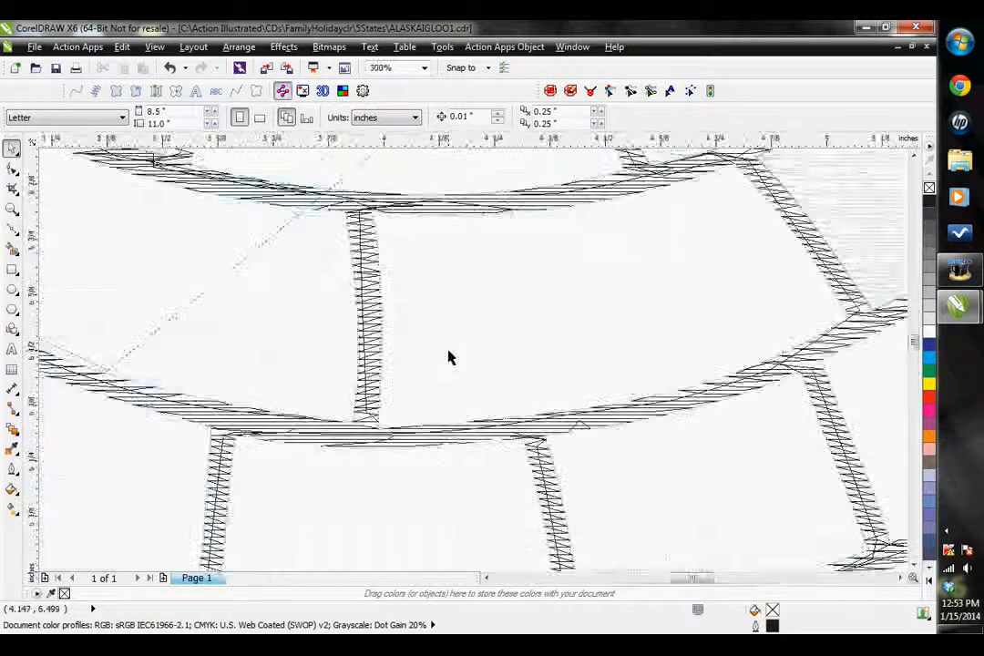
pyautogui.scroll(2, 638, 269)
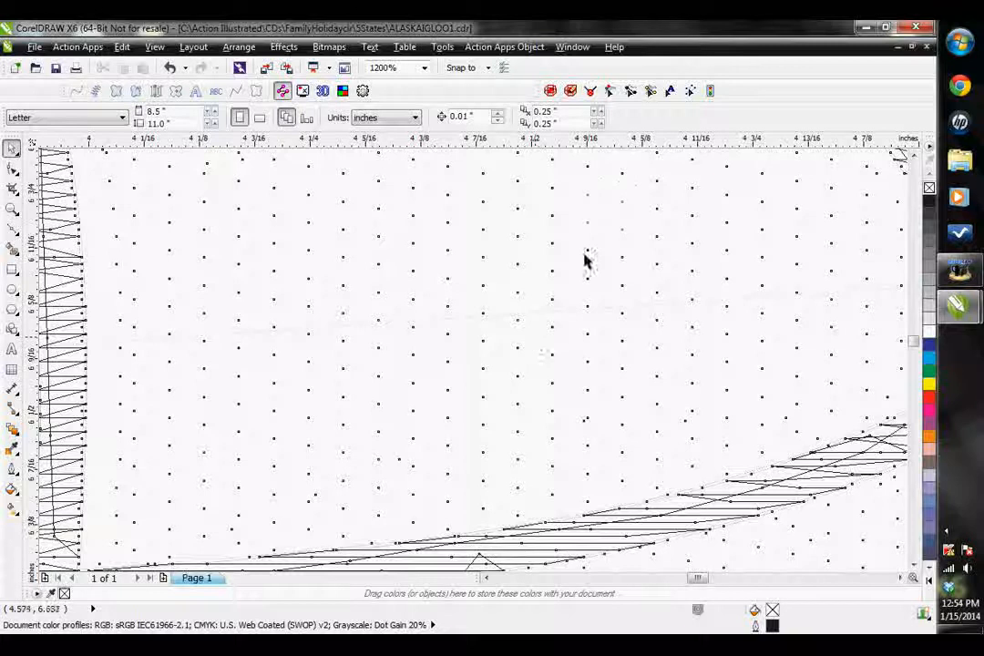
pyautogui.scroll(-3, 597, 301)
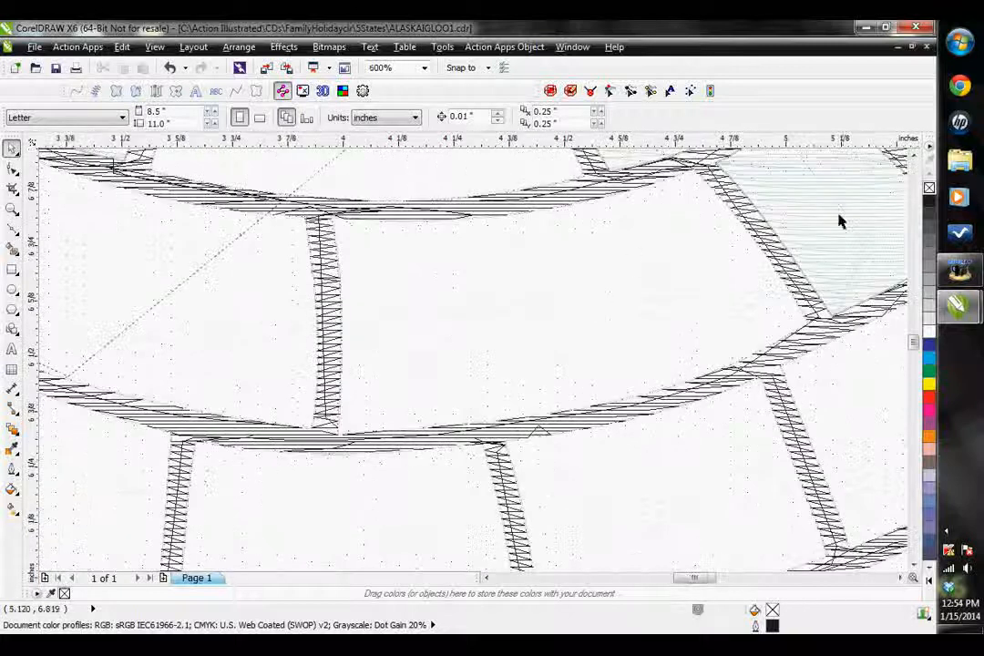
pyautogui.scroll(3, 840, 221)
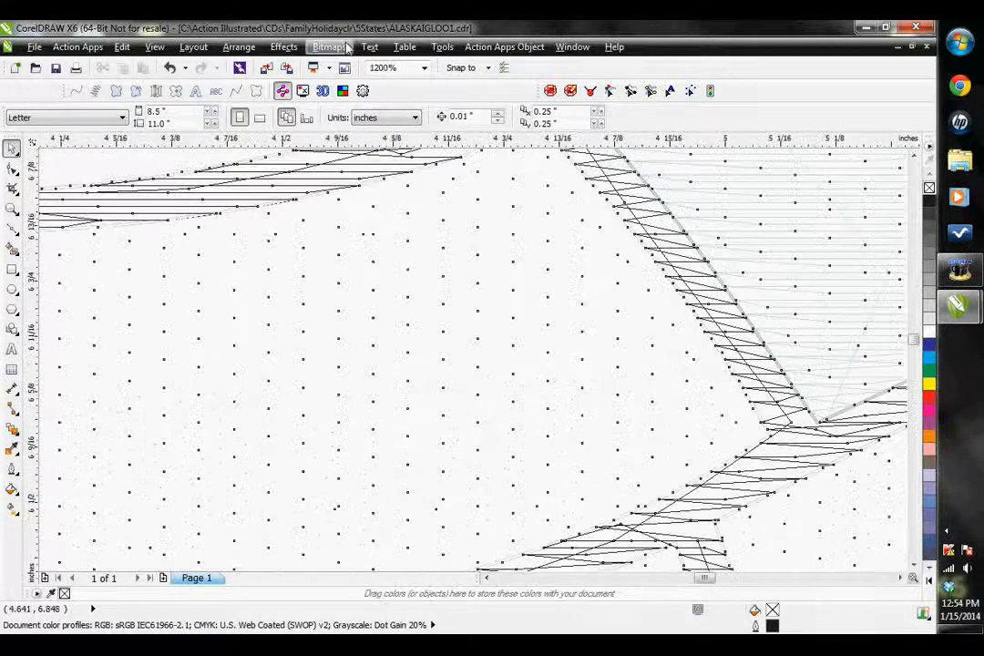
pyautogui.scroll(-5, 305, 164)
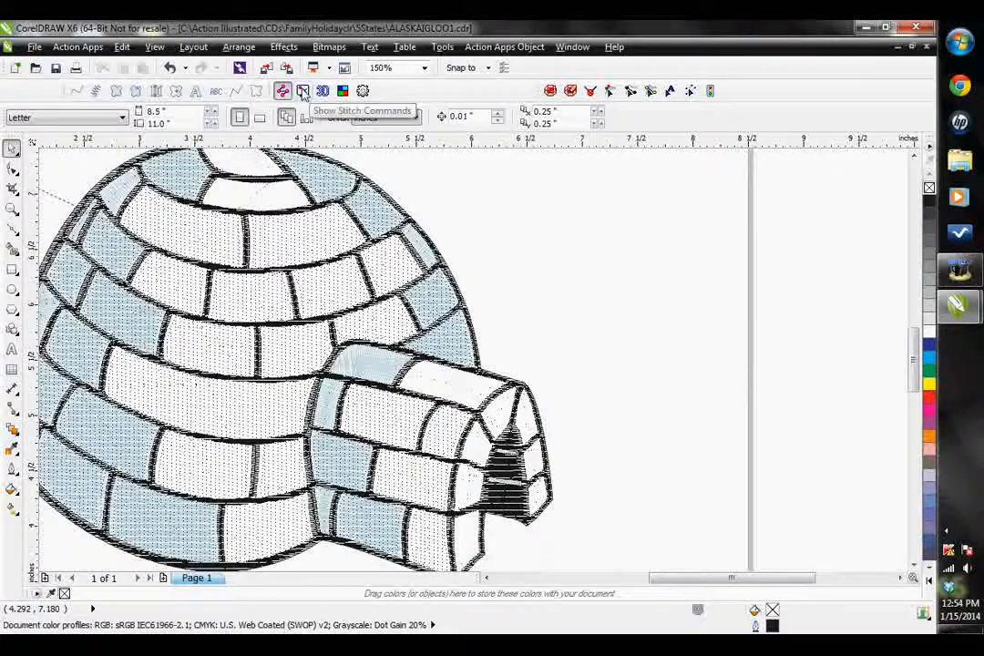
# - Turn on Show Stitch Commands and examine the command markers across the igloo and the ABC monogram
pyautogui.click(303, 90)
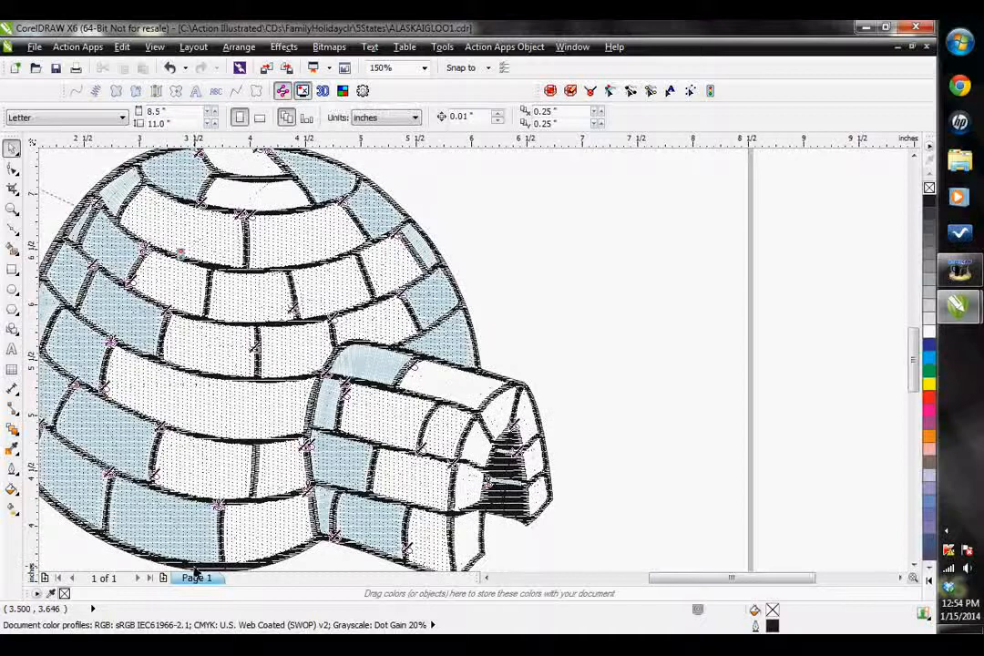
pyautogui.click(487, 578)
pyautogui.click(487, 578)
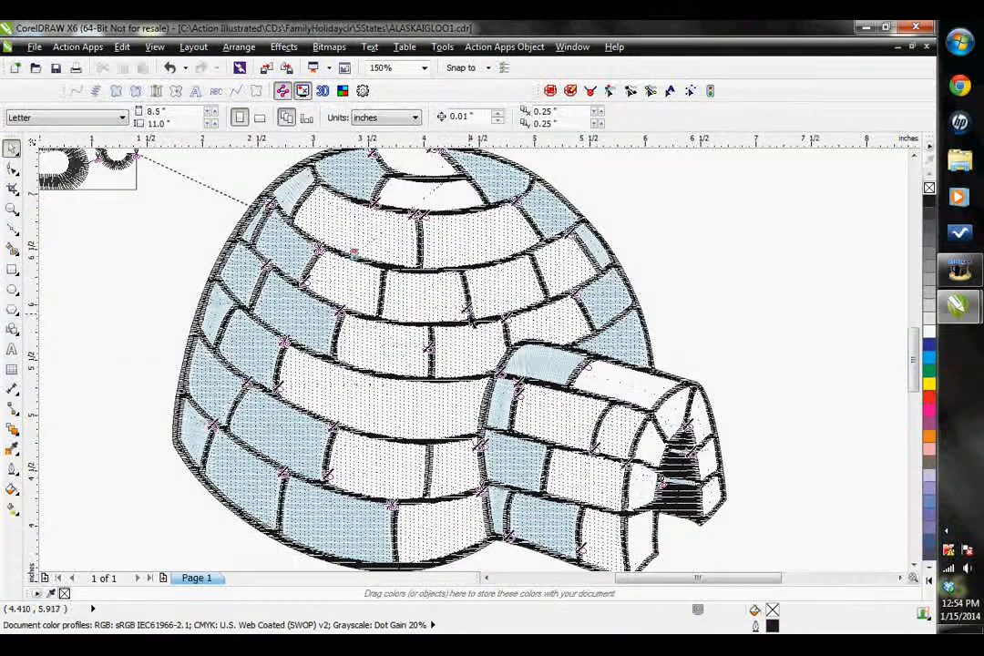
pyautogui.click(487, 579)
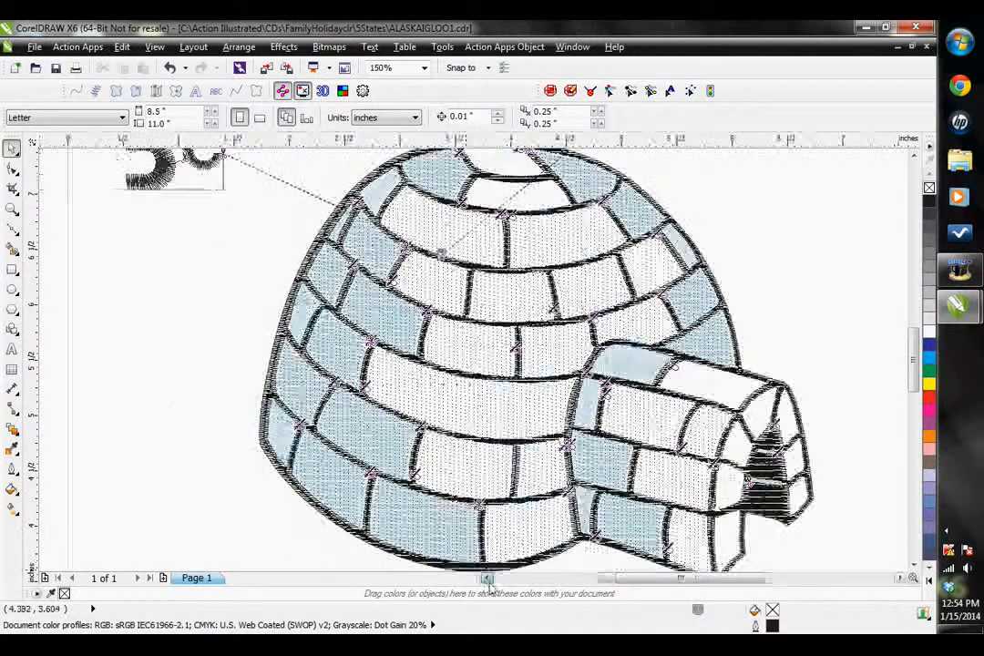
pyautogui.click(488, 579)
pyautogui.scroll(2, 329, 319)
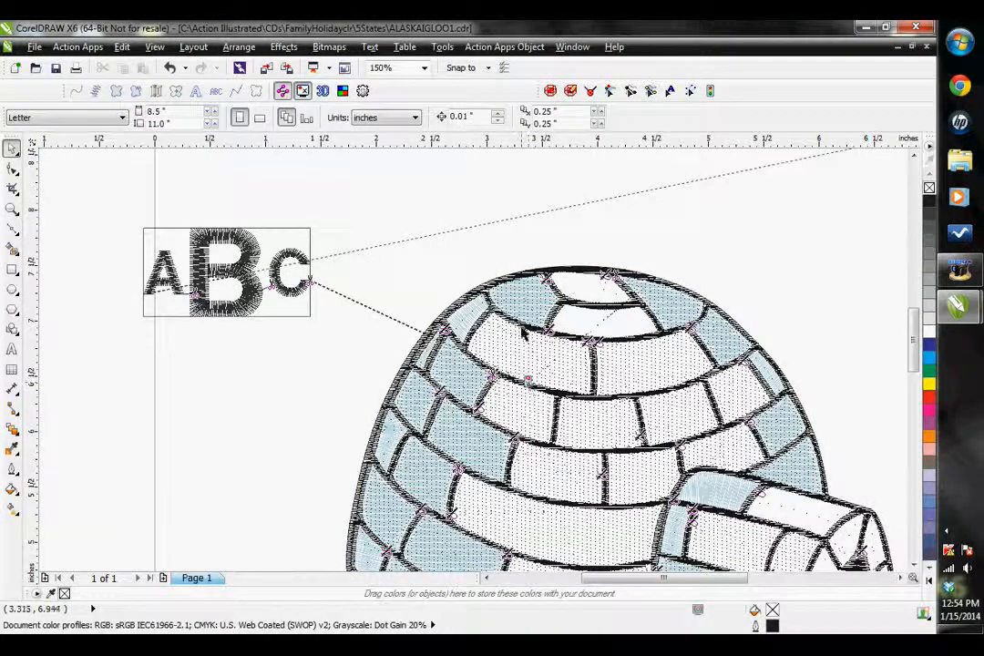
# - Preview the design in the Action Apps 3D View, enlarge it to 150%, return to 100%, and close the preview
pyautogui.click(322, 91)
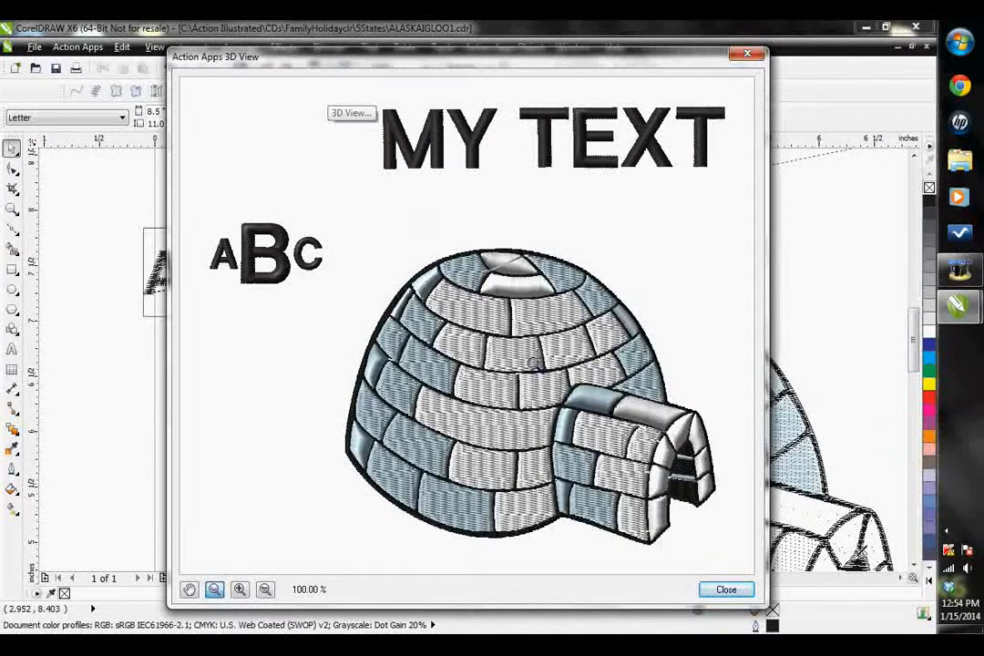
pyautogui.click(239, 589)
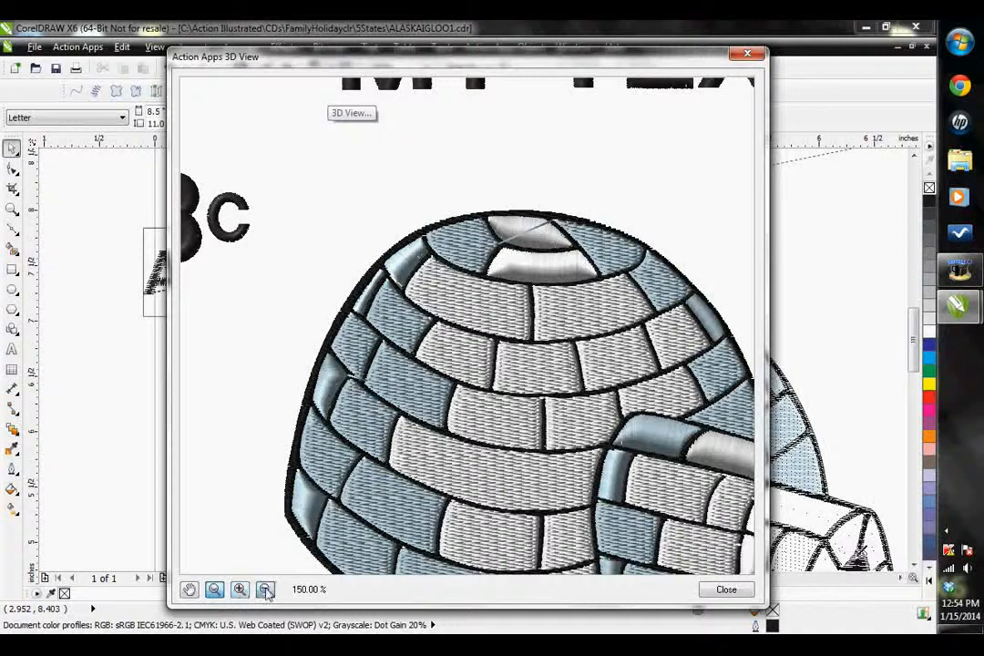
pyautogui.click(265, 590)
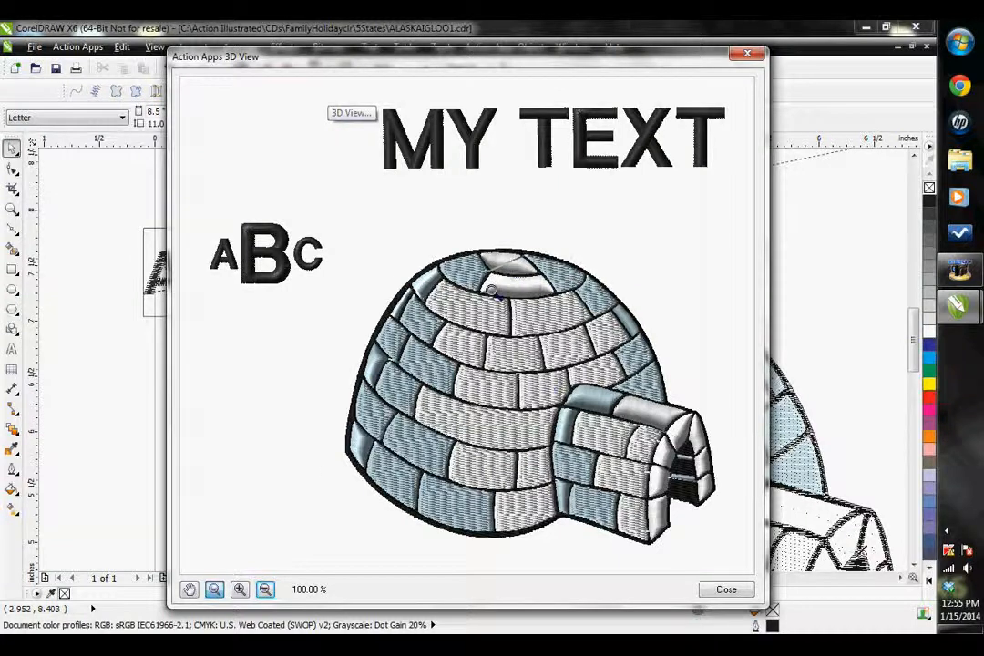
pyautogui.click(745, 56)
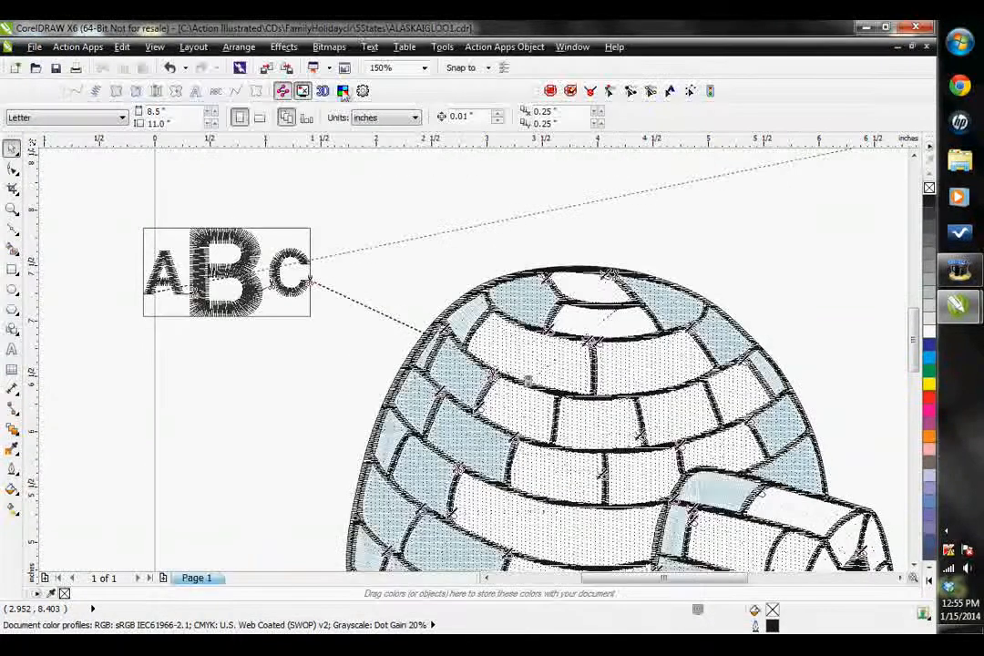
# - Display the Action Apps Palette and the Action Apps Object Properties
pyautogui.click(342, 92)
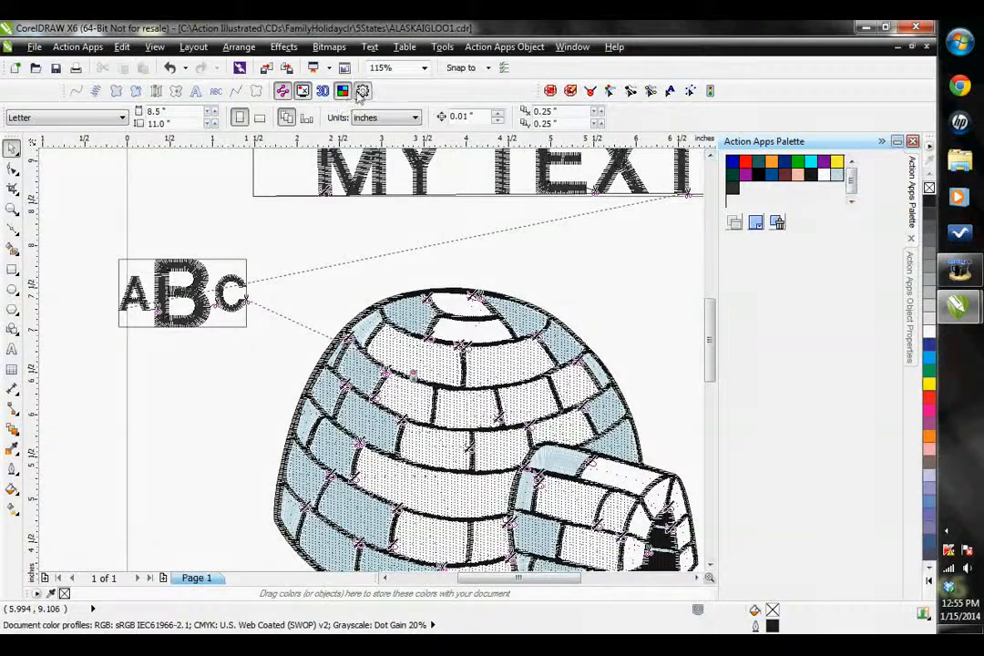
pyautogui.click(363, 91)
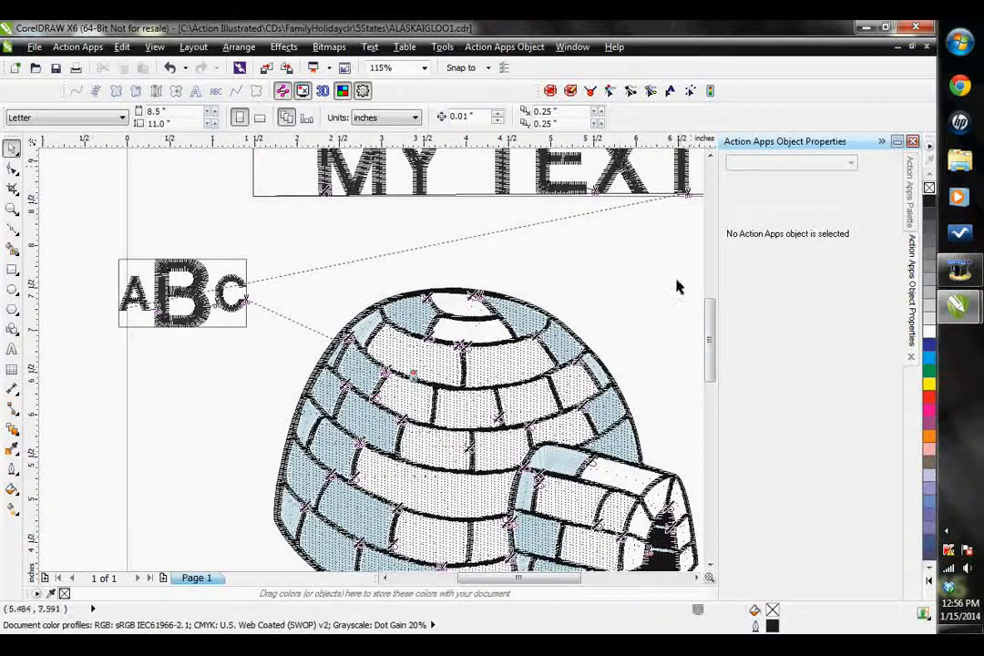
pyautogui.click(489, 355)
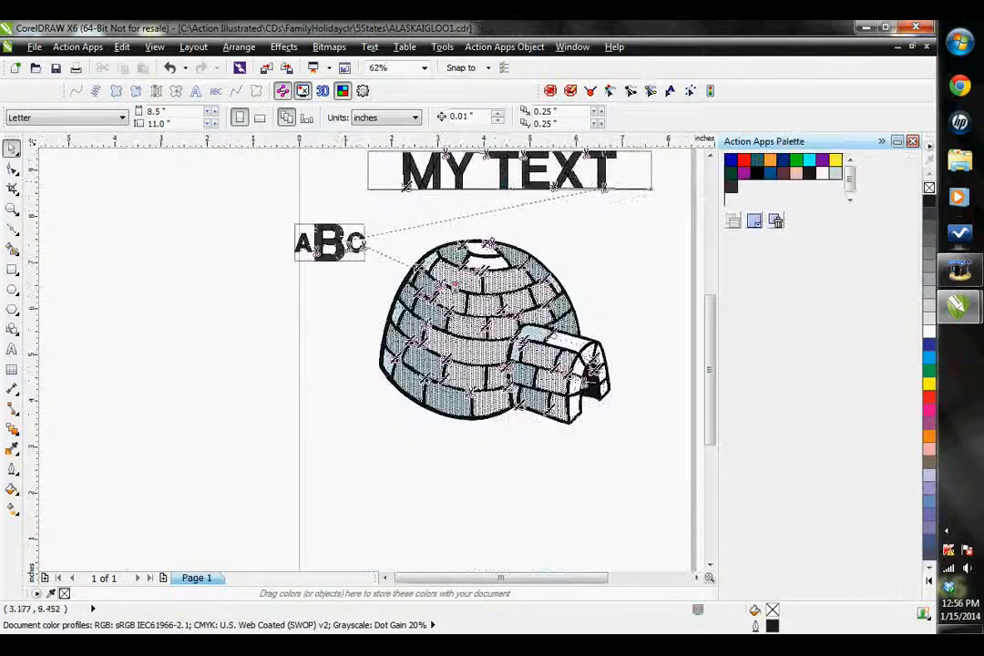
pyautogui.click(362, 91)
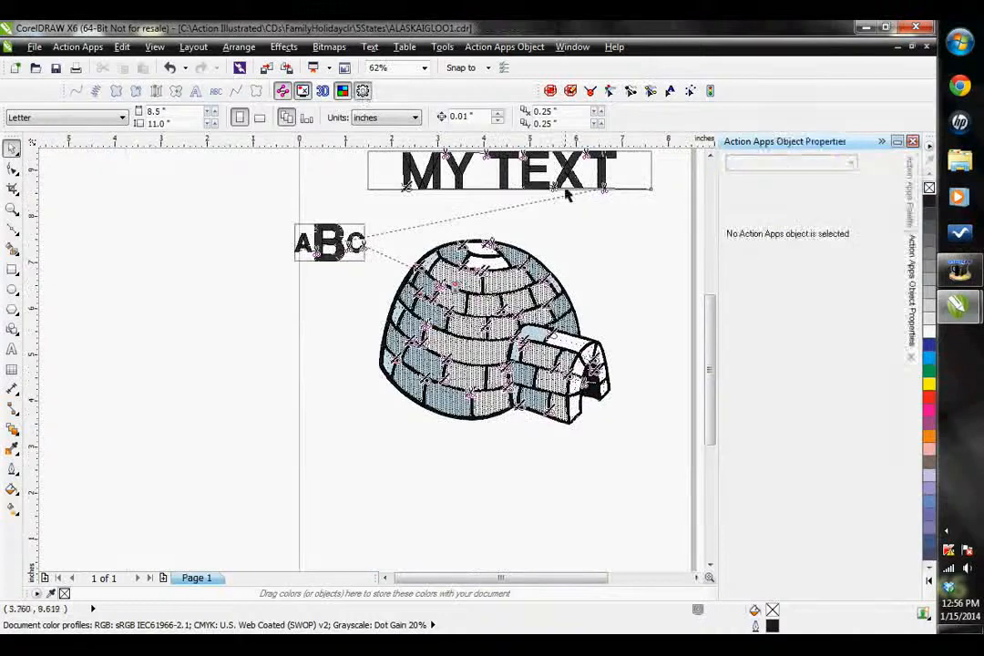
# - Inspect the object properties of the MY TEXT lettering, individual igloo pieces and the ABC monogram, leaving nothing selected
pyautogui.click(479, 166)
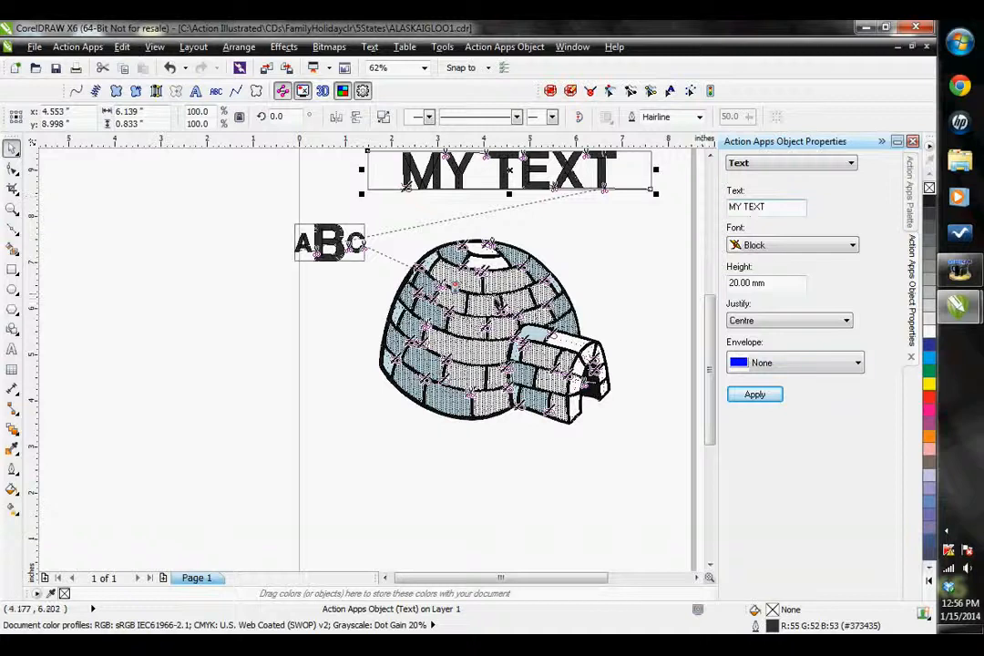
pyautogui.click(424, 253)
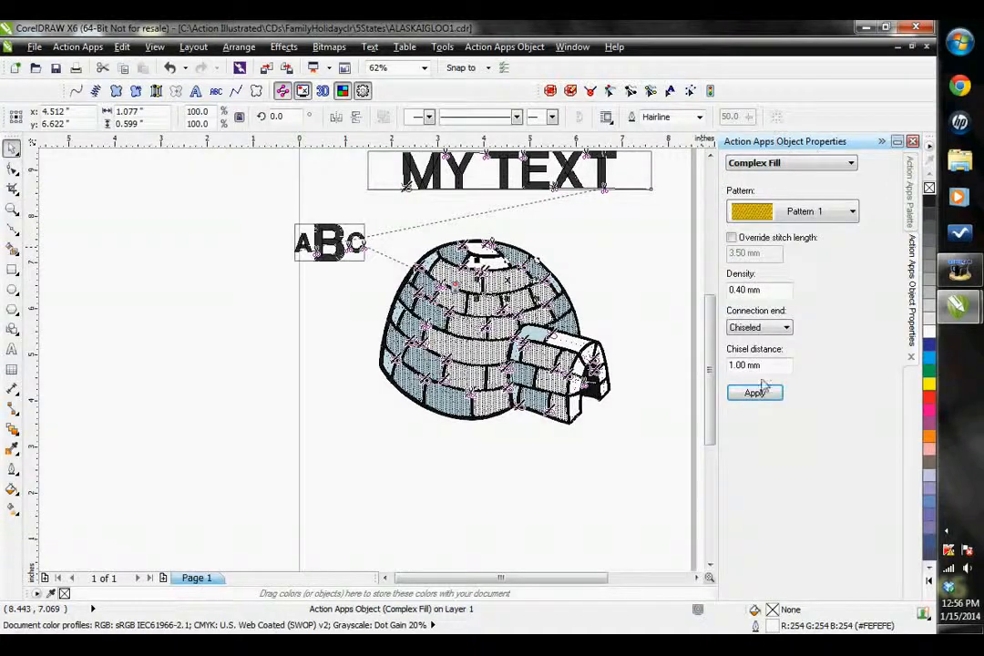
pyautogui.click(476, 235)
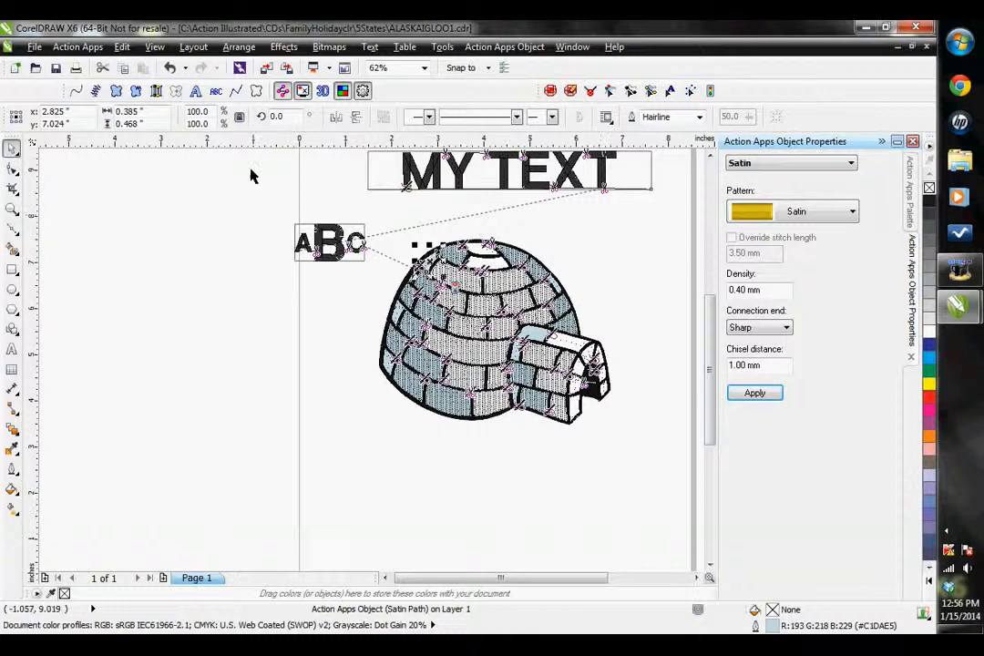
pyautogui.moveTo(257, 198); pyautogui.dragTo(375, 275)
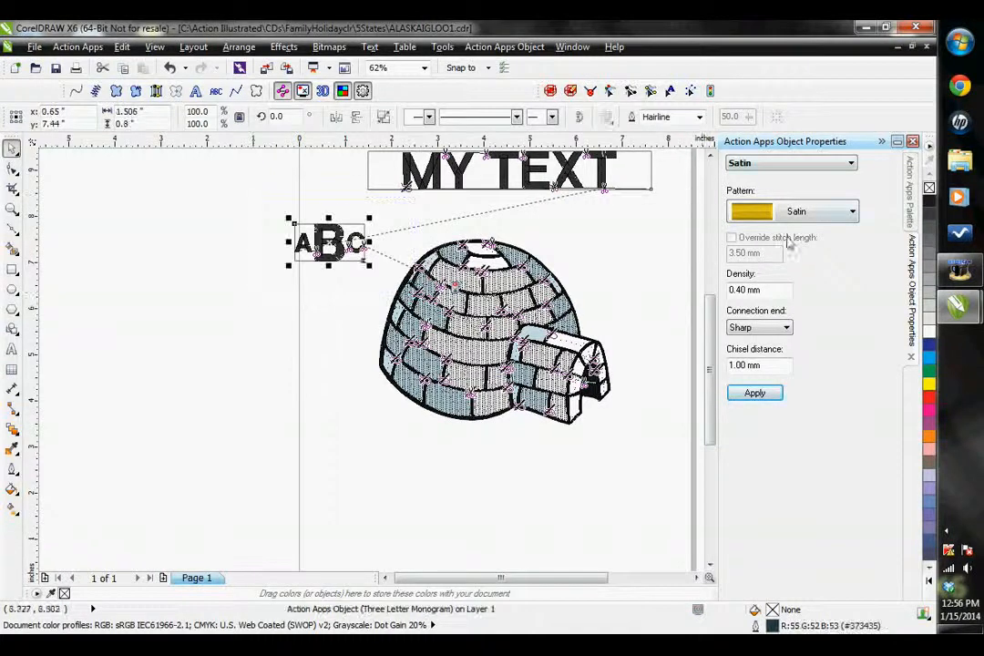
pyautogui.click(646, 394)
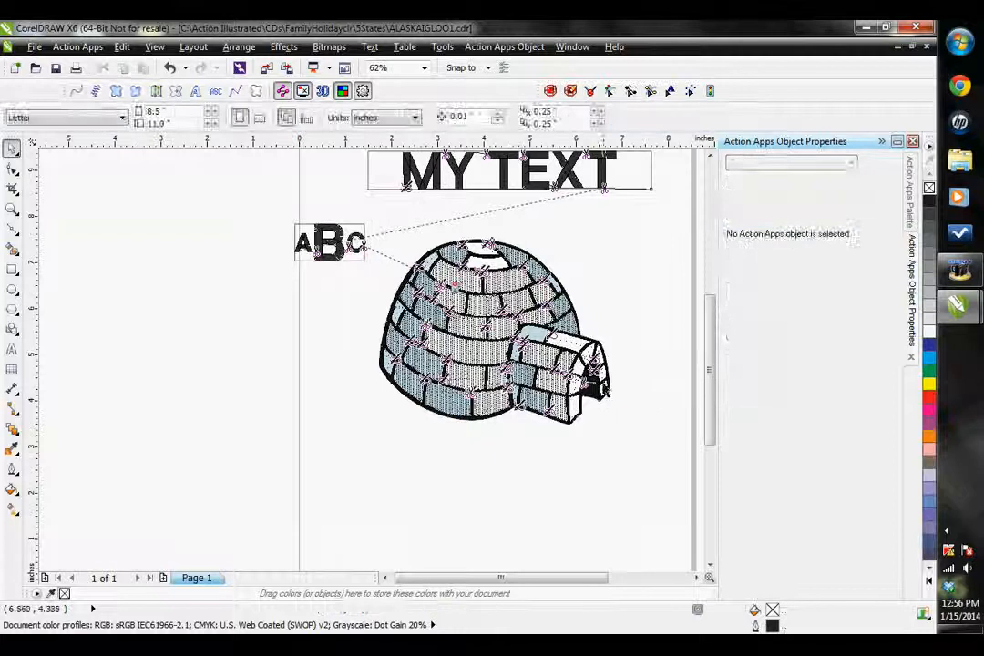
# - Select the igloo's black outline and open its list of property categories
pyautogui.click(614, 416)
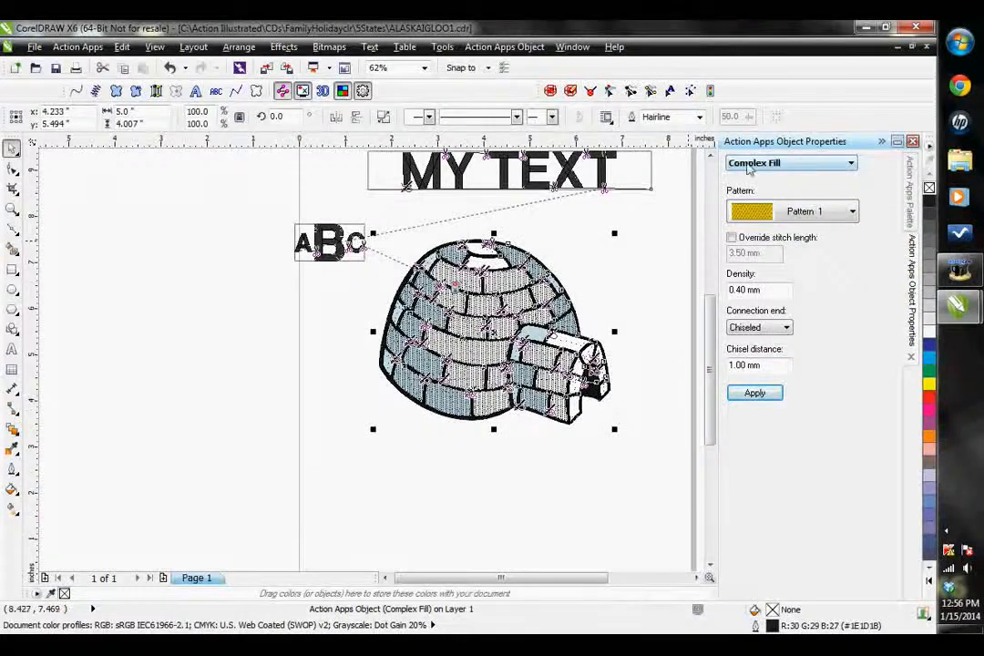
pyautogui.click(797, 166)
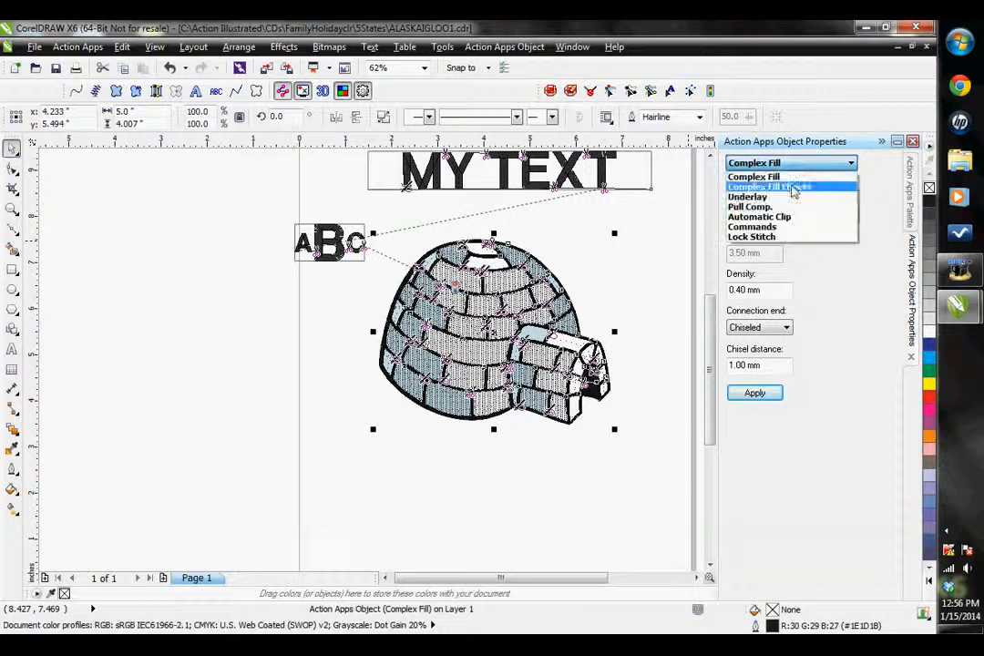